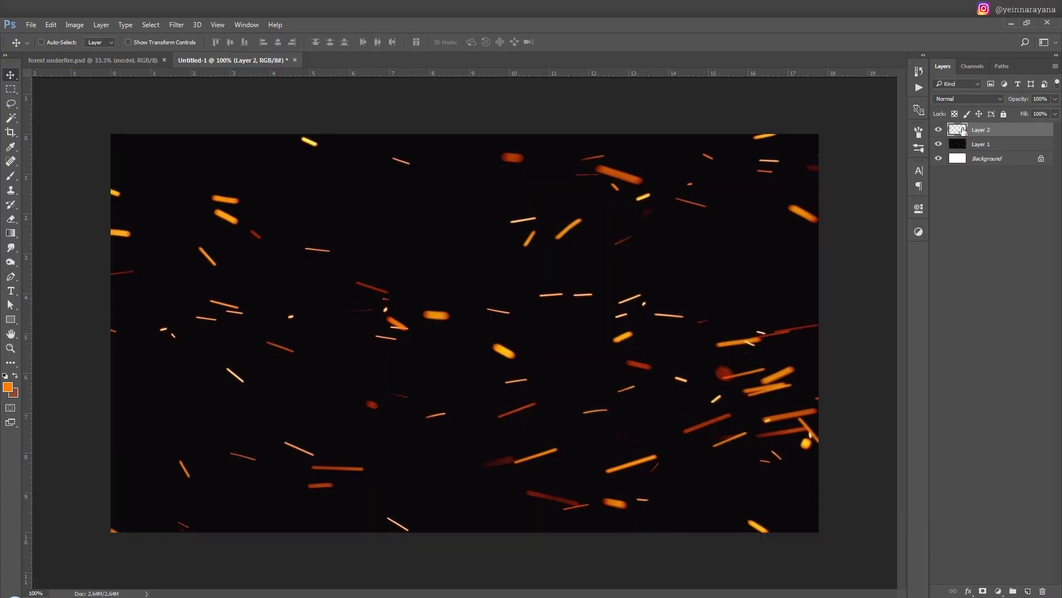
# Set up a hard round brush with 76% hardness and 12 px size
pyautogui.press('b')
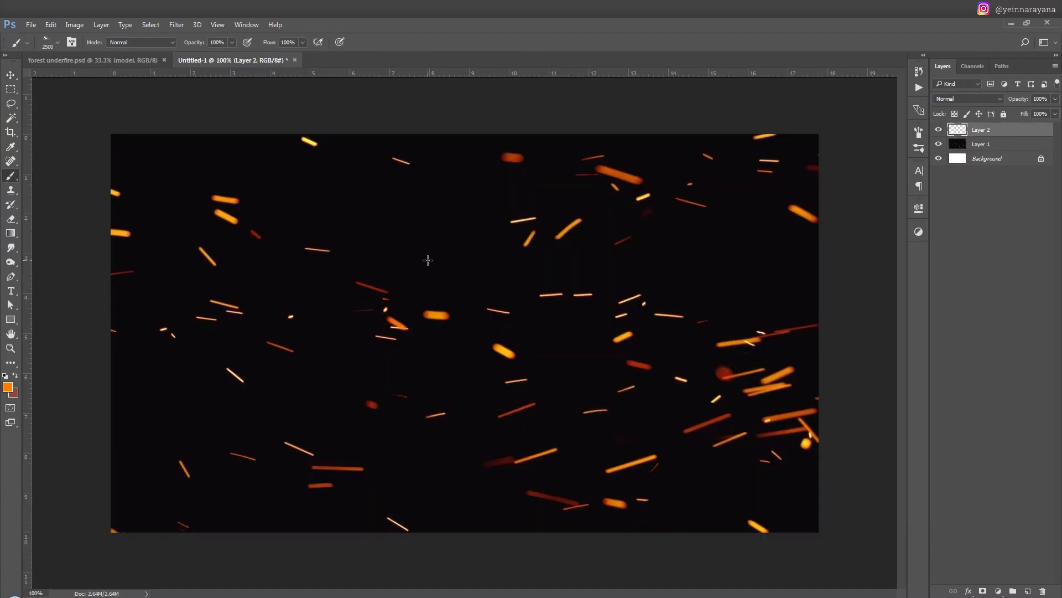
pyautogui.rightClick(427, 260)
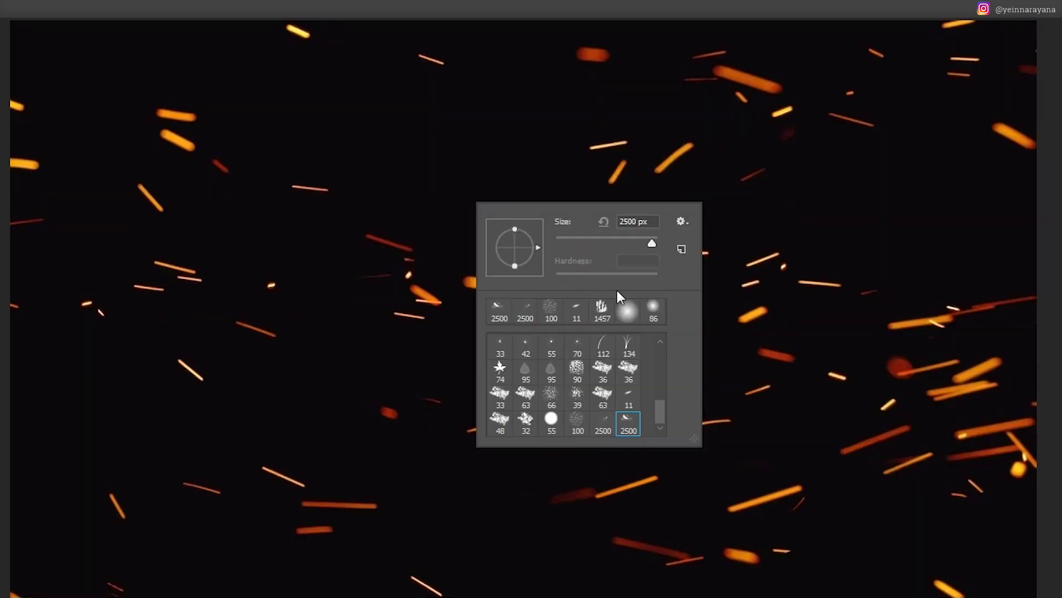
pyautogui.moveTo(662, 408); pyautogui.dragTo(661, 349)
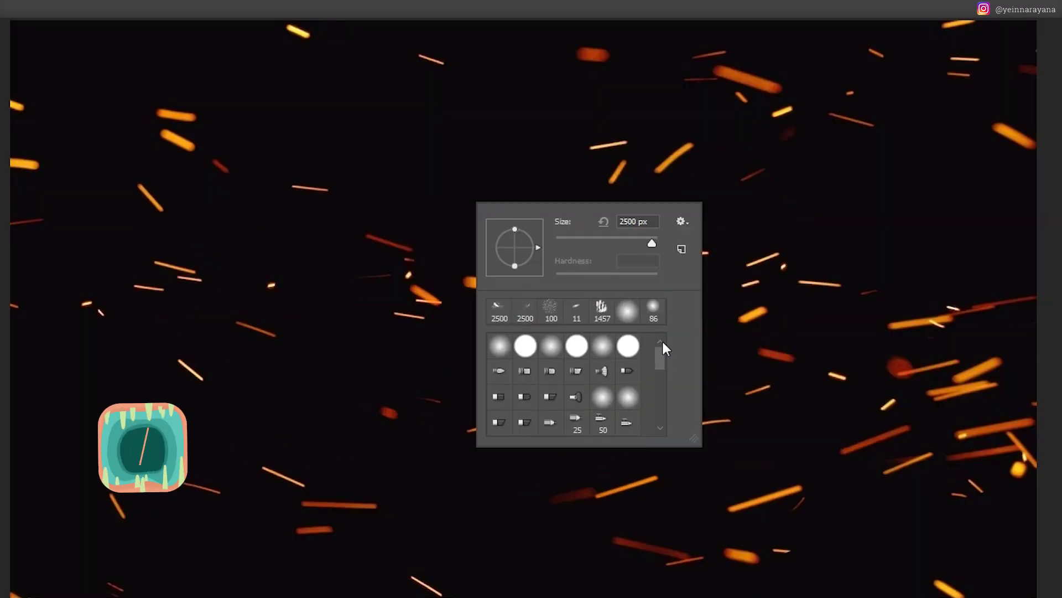
pyautogui.click(523, 346)
pyautogui.moveTo(658, 279); pyautogui.dragTo(633, 280)
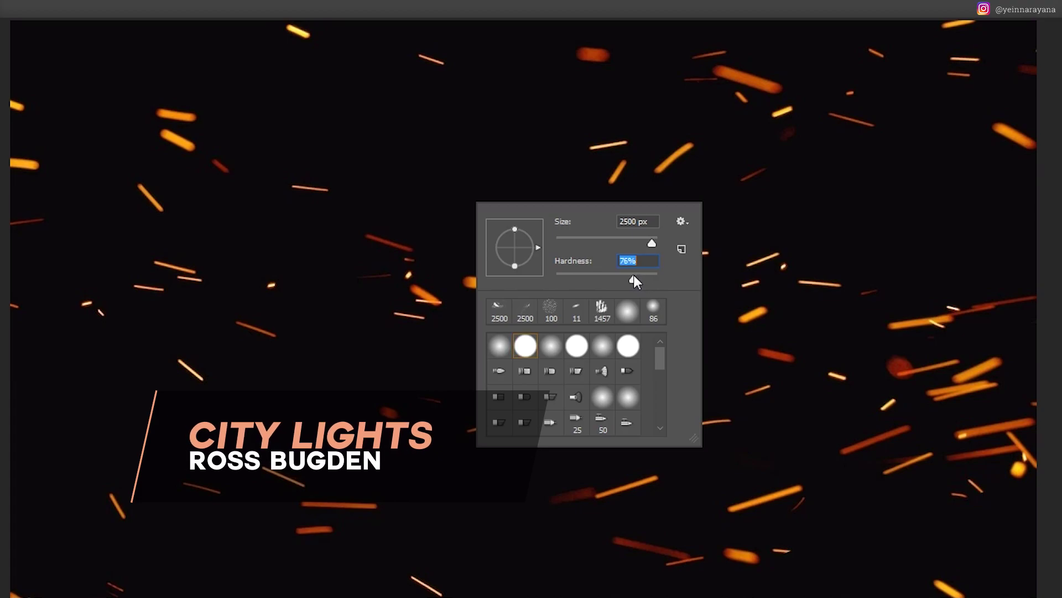
pyautogui.moveTo(585, 239); pyautogui.dragTo(561, 240)
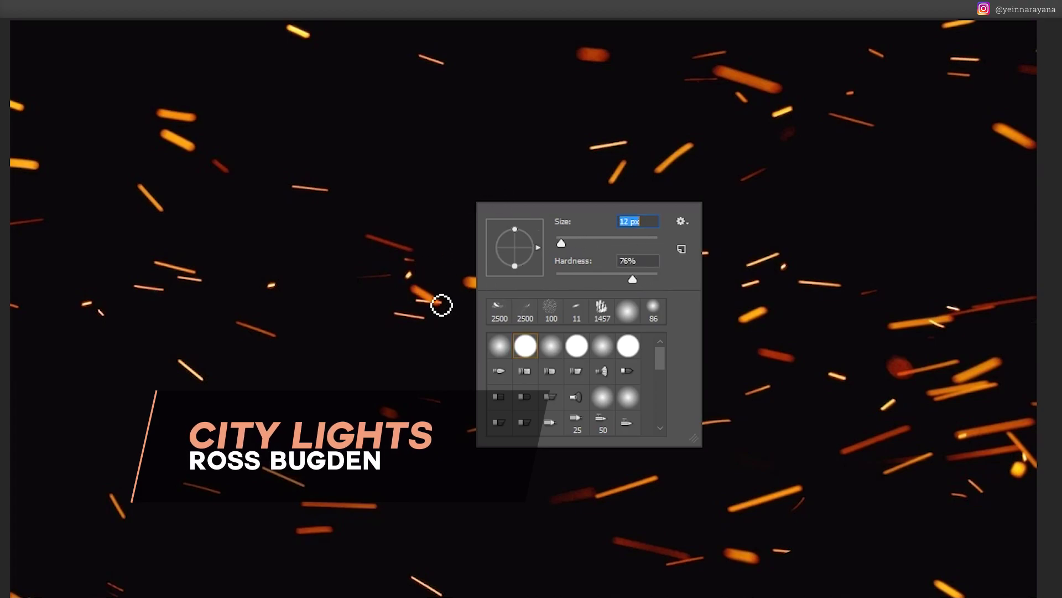
pyautogui.press('Return')
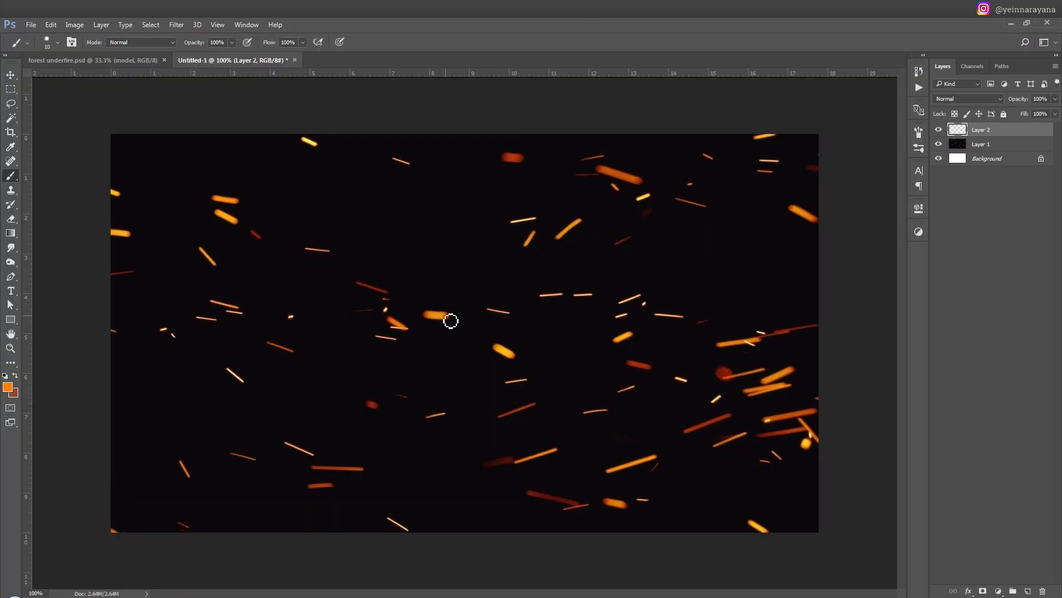
# Enlarge the brush to 15 px and set brush opacity 52% and flow 54%, testing orange strokes
pyautogui.press(']')
pyautogui.moveTo(467, 279); pyautogui.dragTo(356, 266)
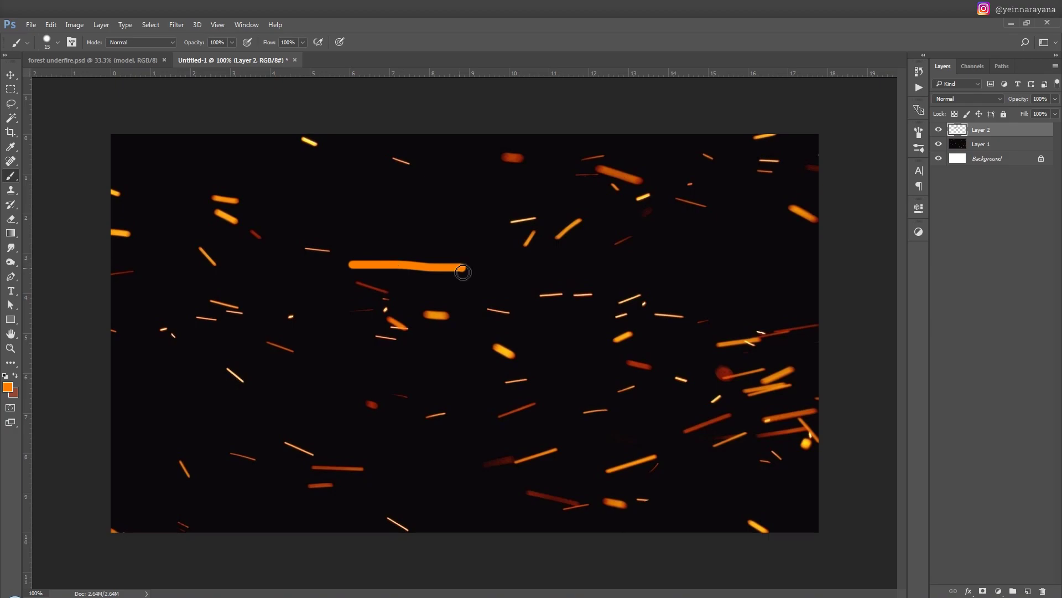
pyautogui.hotkey('ctrl', 'z')
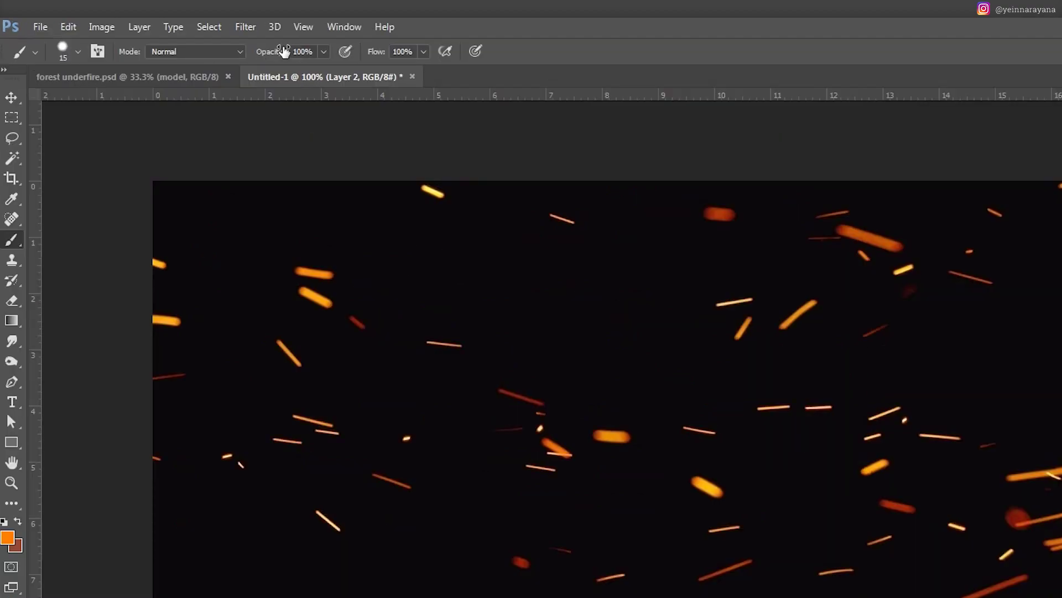
pyautogui.moveTo(202, 43); pyautogui.dragTo(177, 44)
pyautogui.moveTo(247, 53); pyautogui.dragTo(232, 54)
pyautogui.moveTo(376, 52); pyautogui.dragTo(340, 61)
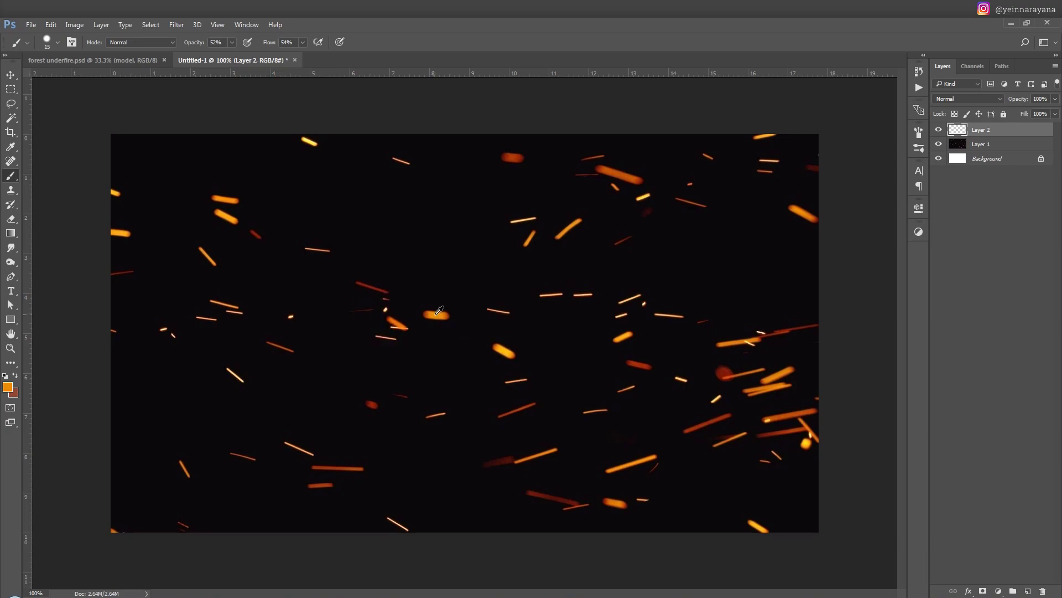
pyautogui.moveTo(474, 277)
pyautogui.mouseDown()
pyautogui.moveTo(449, 277)
pyautogui.moveTo(478, 249)
pyautogui.mouseUp()
pyautogui.hotkey('ctrl', 'z')
# Duplicate Layer 2, try Screen blending, and adjust the copy's lightness in Hue/Saturation
pyautogui.scroll(1, 475, 262)
pyautogui.hotkey('ctrl', 'j')
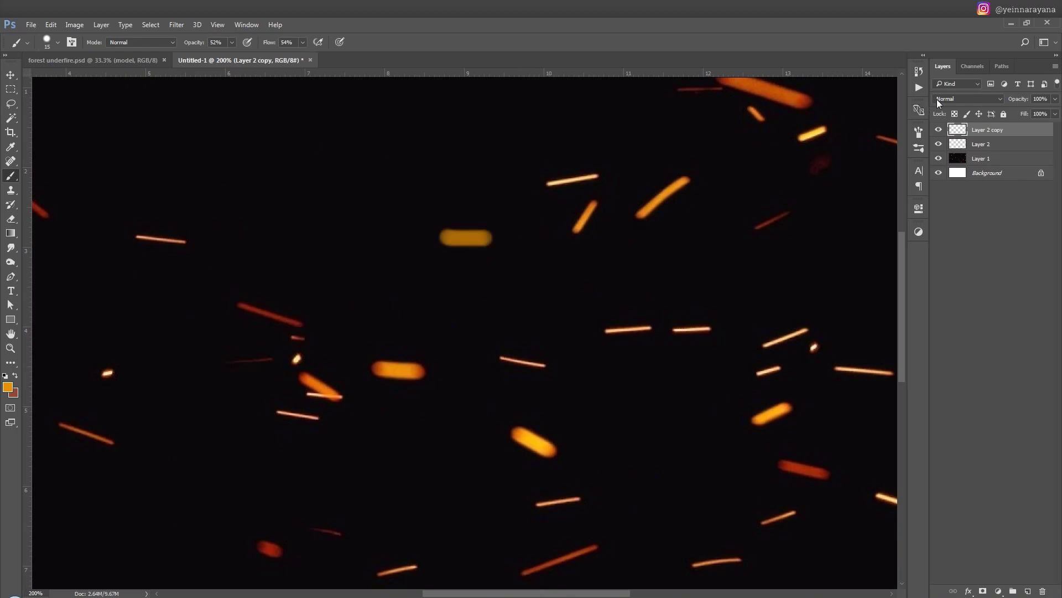
pyautogui.click(937, 99)
pyautogui.click(963, 174)
pyautogui.hotkey('ctrl', 'u')
pyautogui.moveTo(814, 272)
pyautogui.mouseDown()
pyautogui.moveTo(877, 269)
pyautogui.moveTo(807, 274)
pyautogui.moveTo(858, 271)
pyautogui.mouseUp()
pyautogui.click(939, 144)
# Set the Layer 2 copy to Overlay, then brush over the streak on Layer 2 to brighten it
pyautogui.click(968, 98)
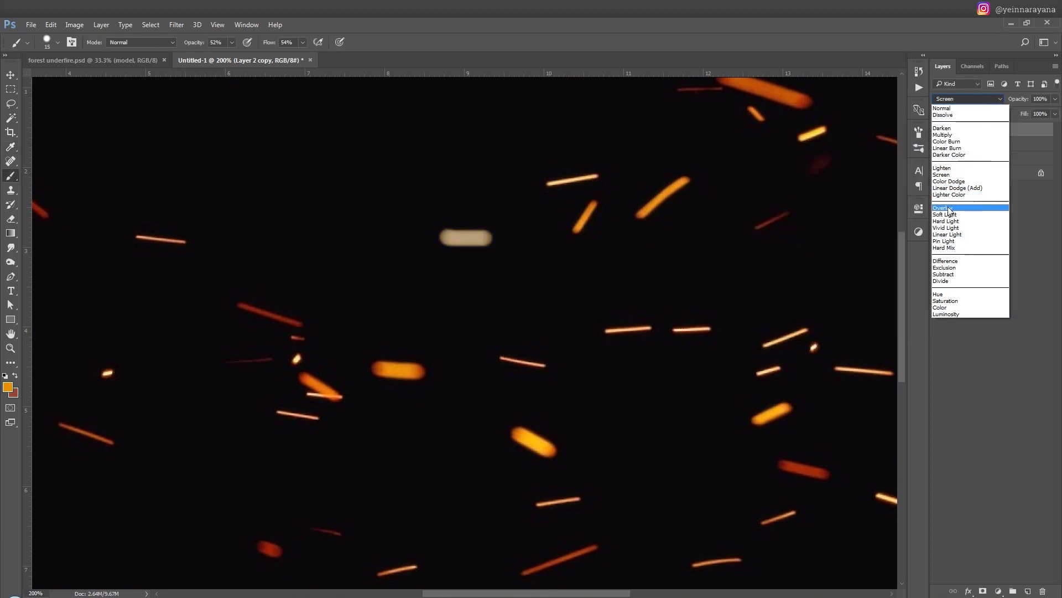
pyautogui.click(949, 217)
pyautogui.click(969, 99)
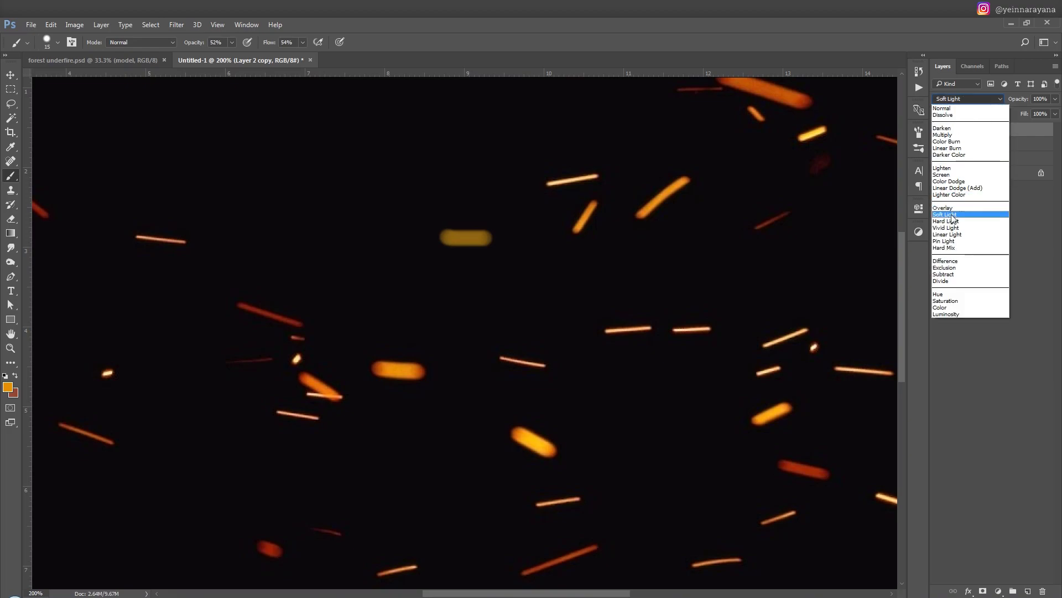
pyautogui.click(951, 205)
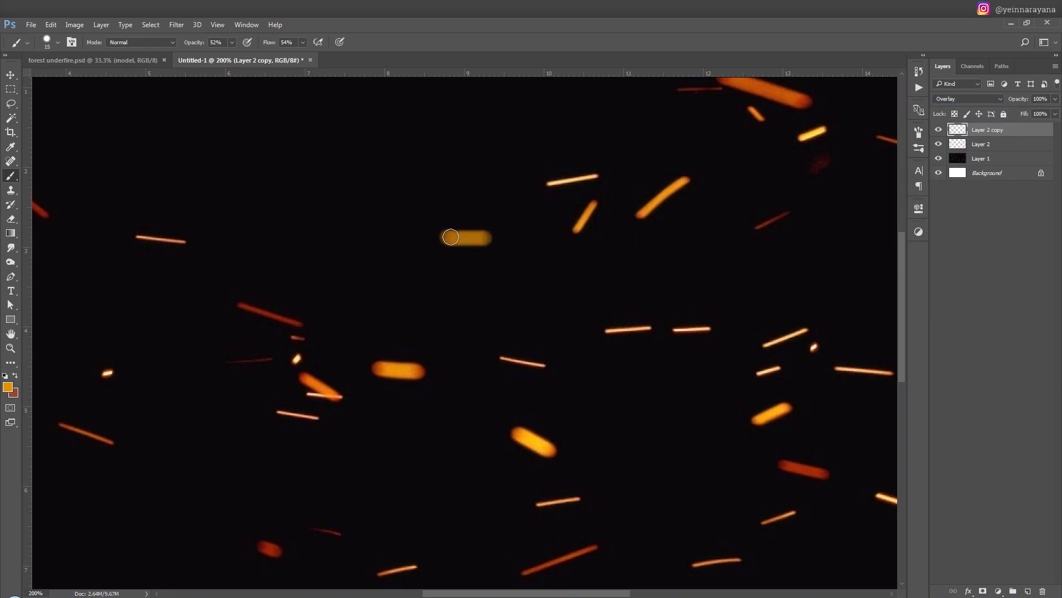
pyautogui.click(956, 146)
pyautogui.moveTo(452, 235)
pyautogui.mouseDown()
pyautogui.moveTo(486, 238)
pyautogui.moveTo(451, 242)
pyautogui.mouseUp()
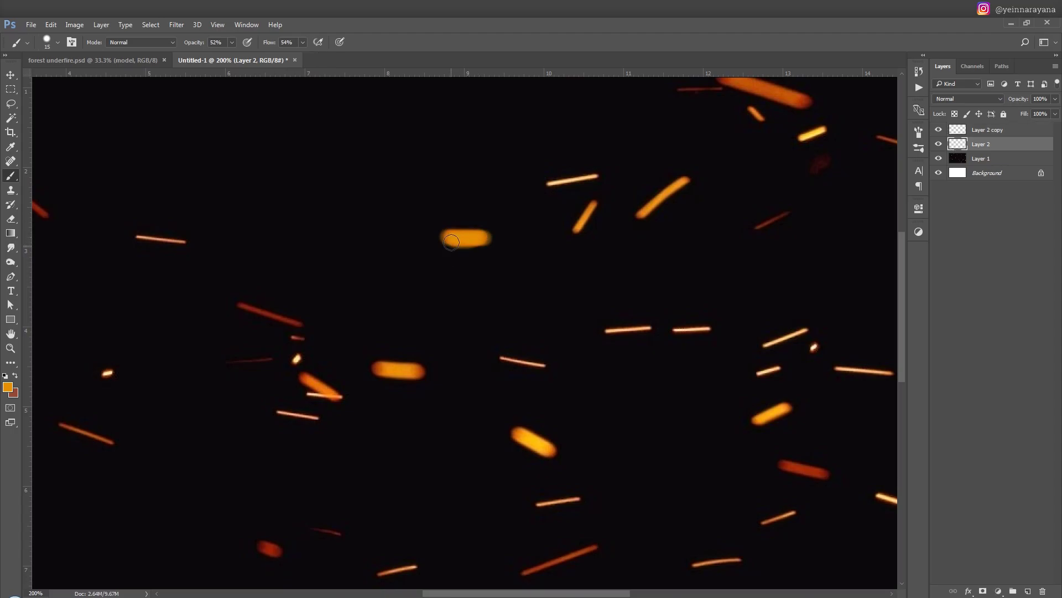
# Set up the Eraser with 80% hardness and 20 px size
pyautogui.press('h')
pyautogui.moveTo(566, 246); pyautogui.dragTo(443, 292)
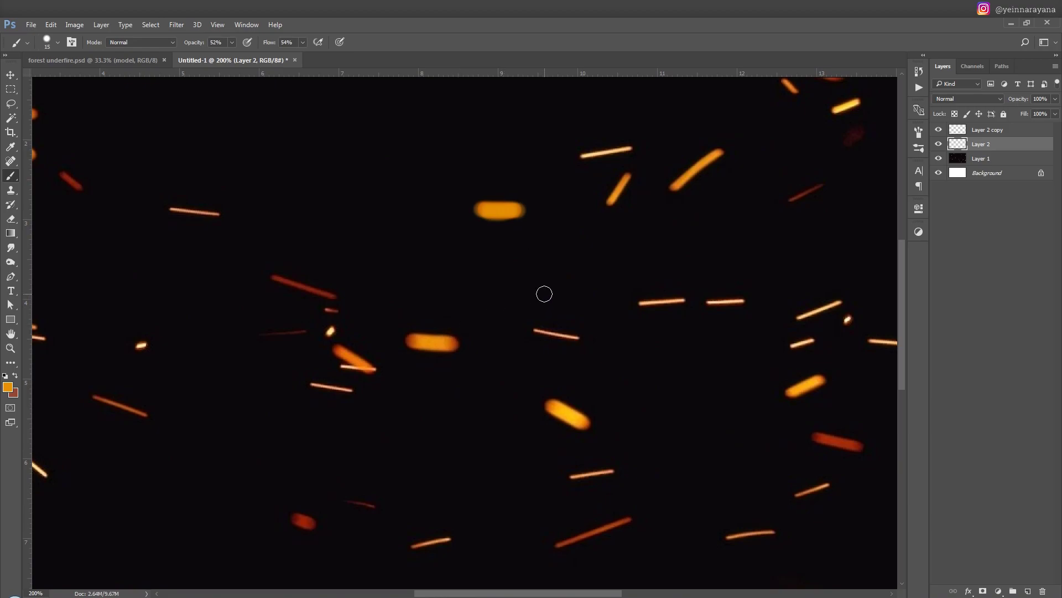
pyautogui.press('e')
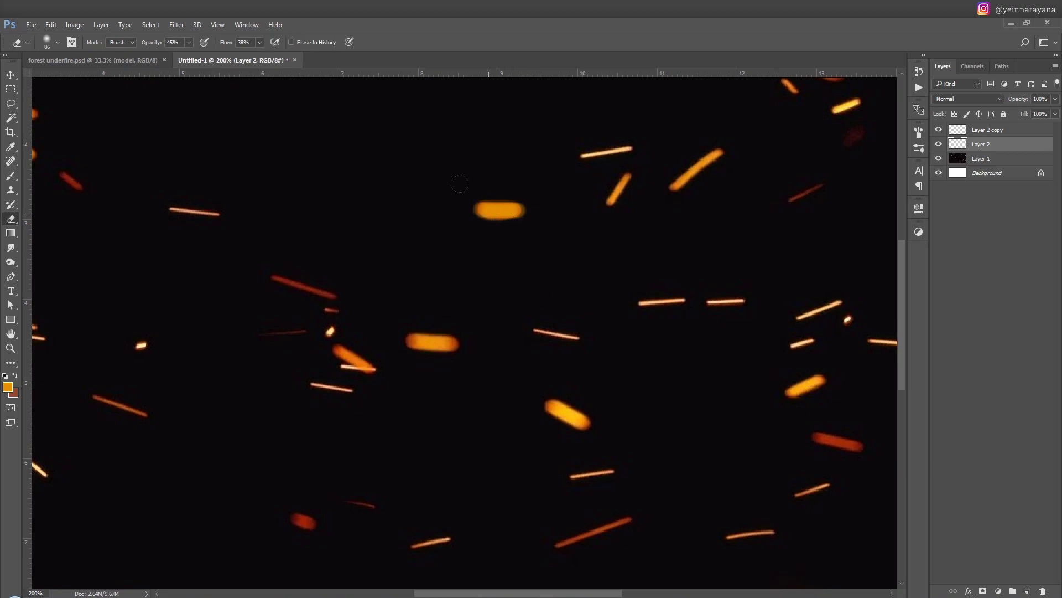
pyautogui.rightClick(514, 230)
pyautogui.click(604, 264)
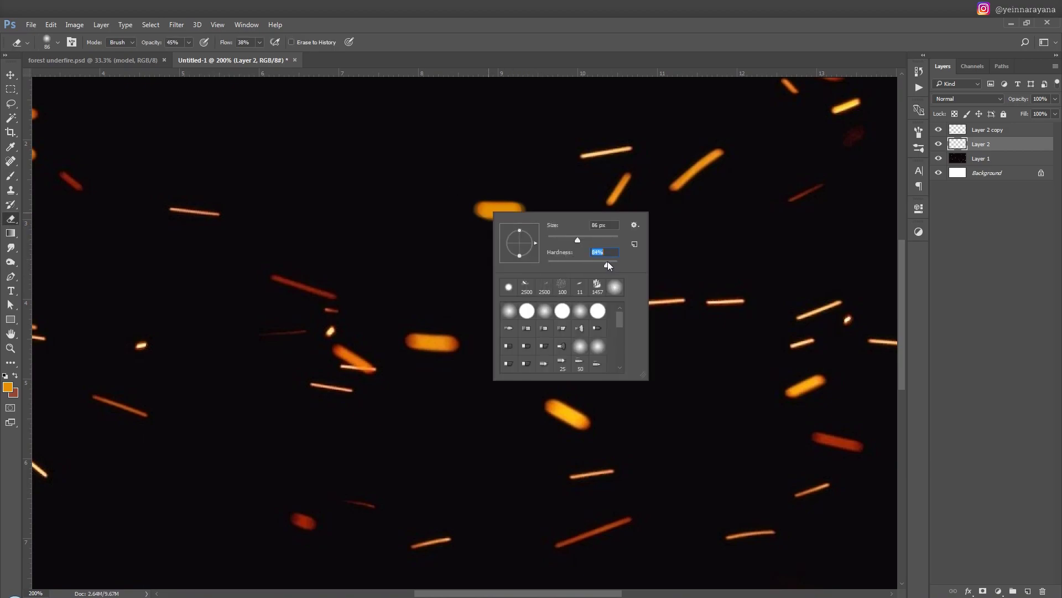
pyautogui.click(553, 237)
pyautogui.press('Return')
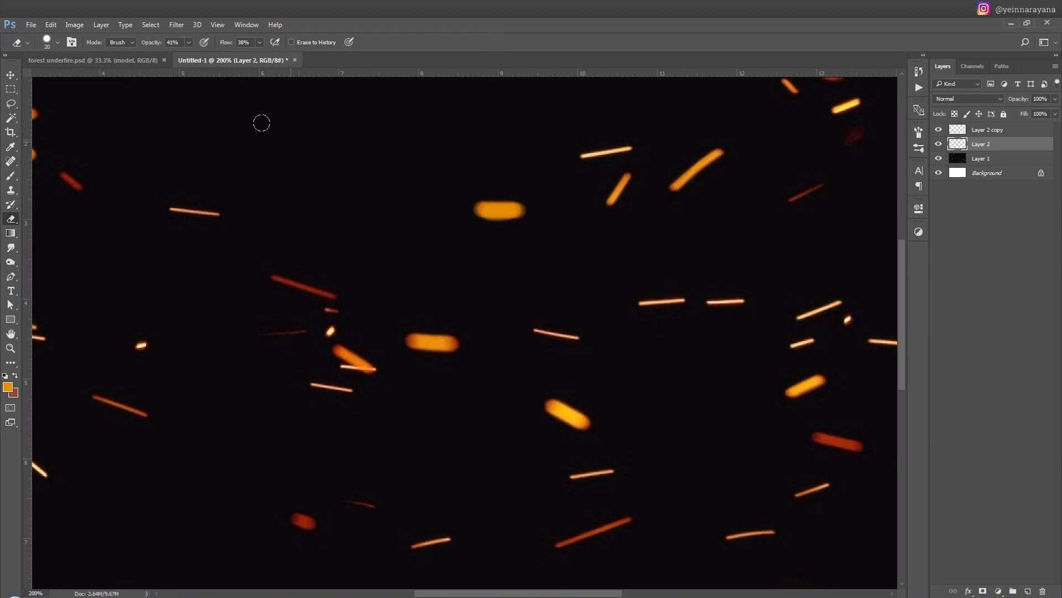
# Erase part of the streak's left end, then zoom out and drag the content downward
pyautogui.moveTo(484, 209); pyautogui.dragTo(517, 209)
pyautogui.hotkey('ctrl', '-')
pyautogui.hotkey('ctrl', '-')
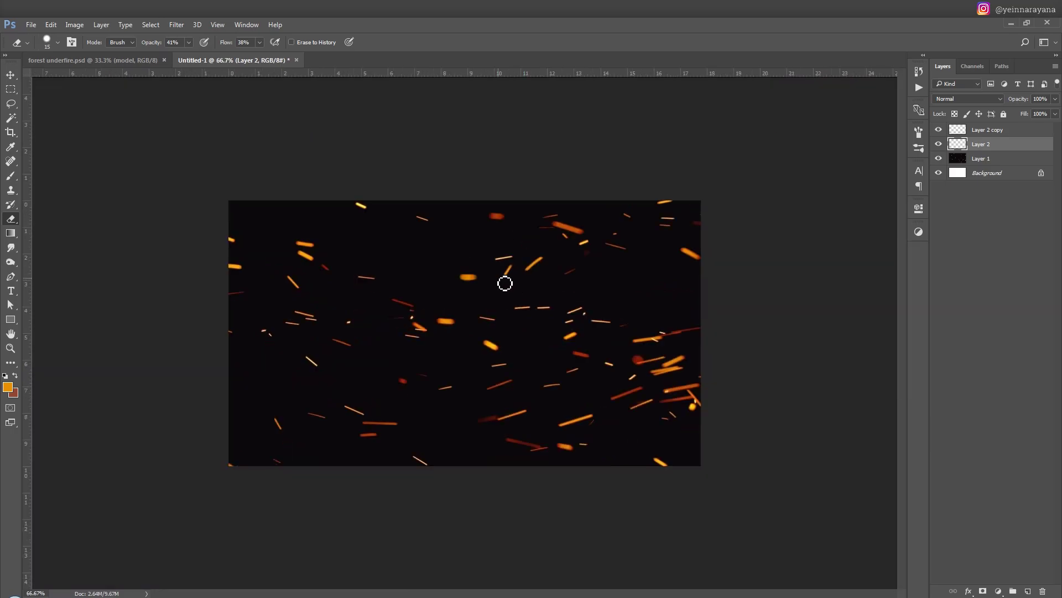
pyautogui.press('v')
pyautogui.moveTo(506, 266); pyautogui.dragTo(504, 369)
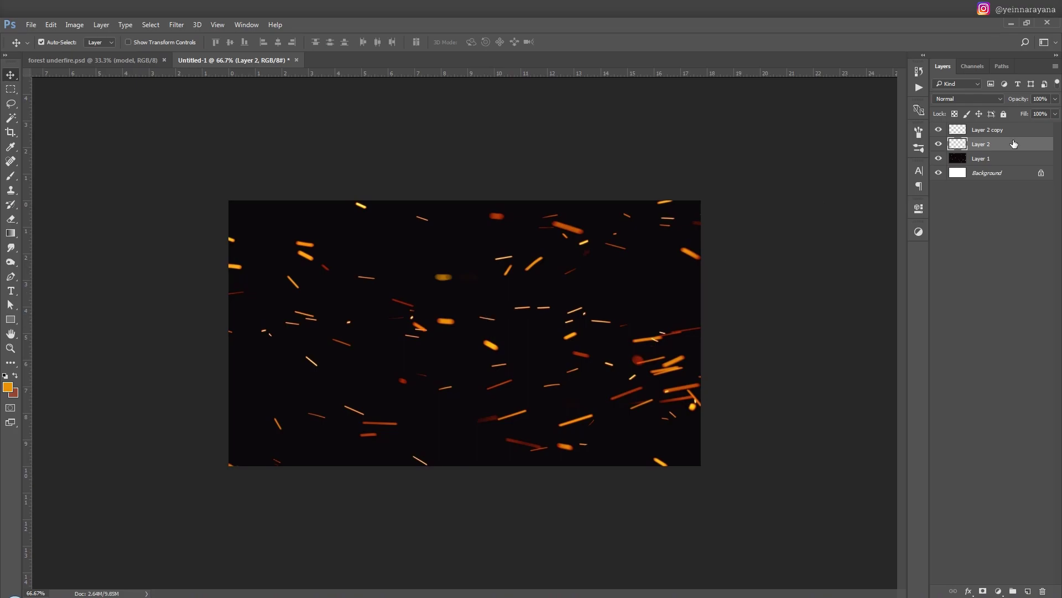
# Group the two spark layers and move the glowing streak toward the upper left
pyautogui.press('ctrl')
pyautogui.keyDown('shift'); pyautogui.click(986, 130); pyautogui.keyUp('shift')
pyautogui.hotkey('ctrl', '+')
pyautogui.hotkey('ctrl', '+')
pyautogui.hotkey('ctrl', 'g')
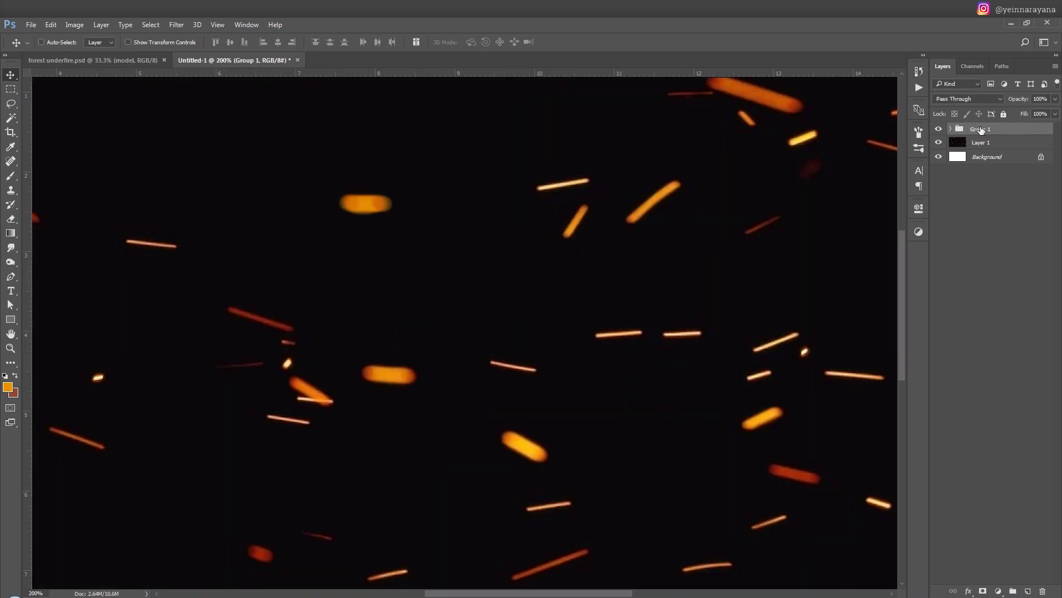
pyautogui.moveTo(330, 261); pyautogui.dragTo(364, 203)
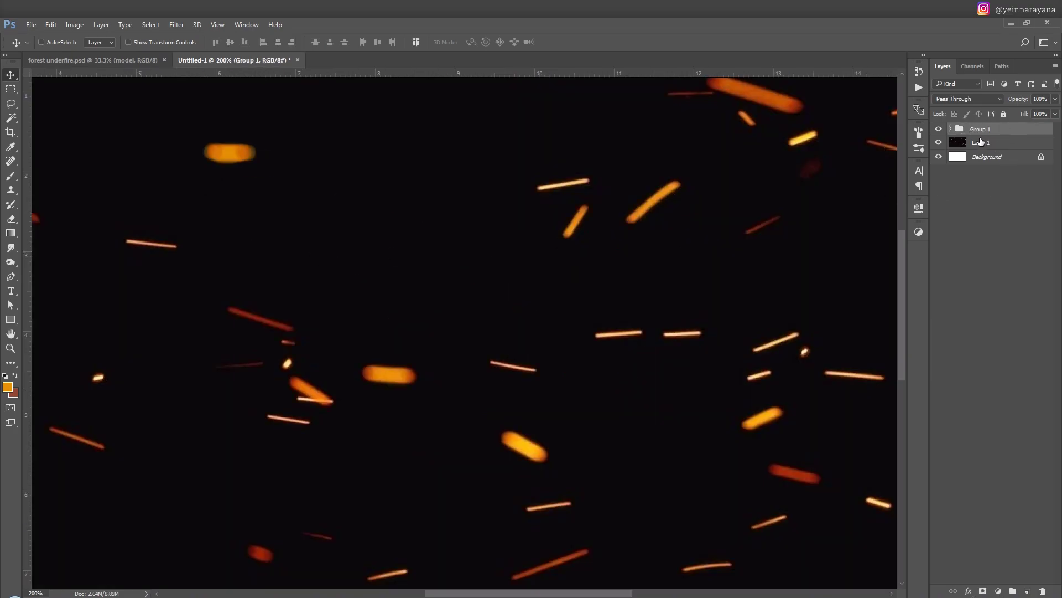
# On new Layer 3, sample a light peach colour and draw a short straight spark line
pyautogui.hotkey('ctrl', 'shift', 'n')
pyautogui.press('Return')
pyautogui.press('b')
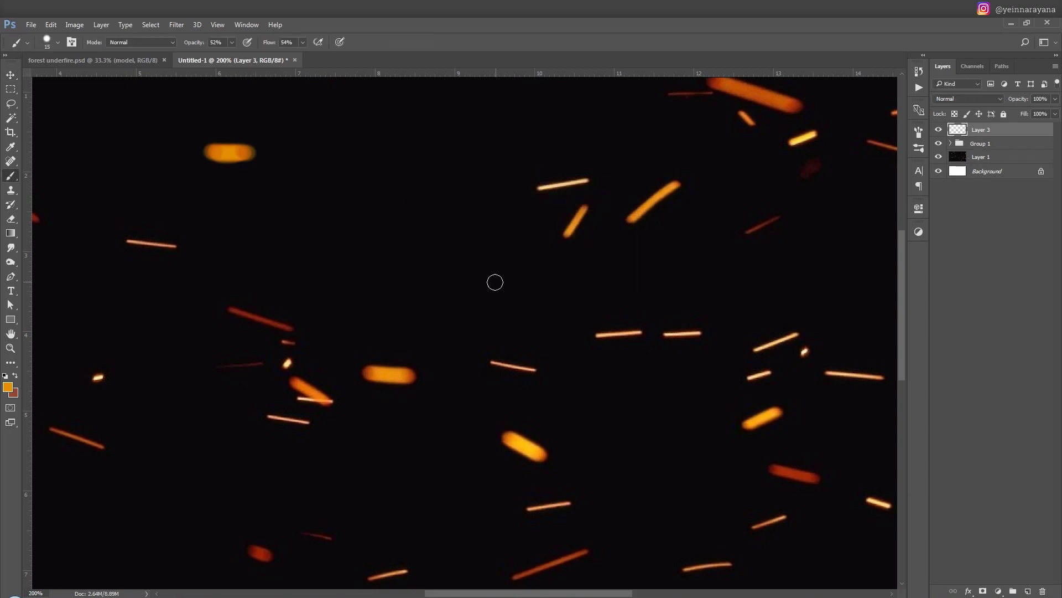
pyautogui.keyDown('alt'); pyautogui.click(571, 183); pyautogui.keyUp('alt')
pyautogui.press('.')
pyautogui.moveTo(396, 271); pyautogui.dragTo(534, 241)
pyautogui.hotkey('ctrl', 'z')
pyautogui.moveTo(400, 266); pyautogui.dragTo(464, 248)
pyautogui.hotkey('ctrl', 'z')
pyautogui.click(415, 272)
pyautogui.keyDown('shift'); pyautogui.click(463, 253); pyautogui.keyUp('shift')
# Add Layer 4 and trace brighter strokes along the grey spark line
pyautogui.hotkey('ctrl', 'shift', 'n')
pyautogui.click(624, 207)
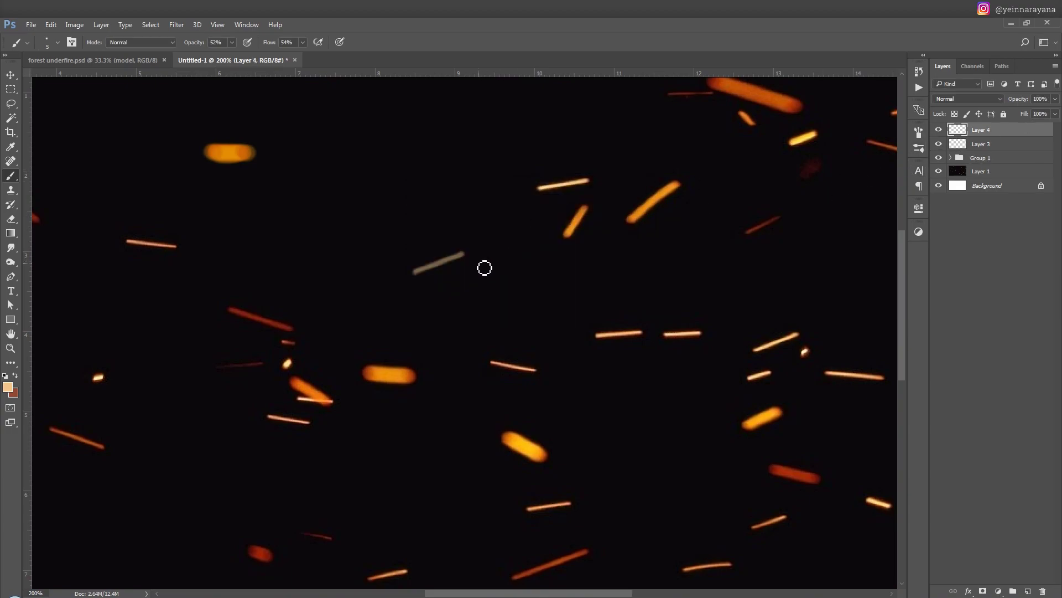
pyautogui.moveTo(420, 276); pyautogui.dragTo(462, 260)
pyautogui.moveTo(424, 275); pyautogui.dragTo(459, 261)
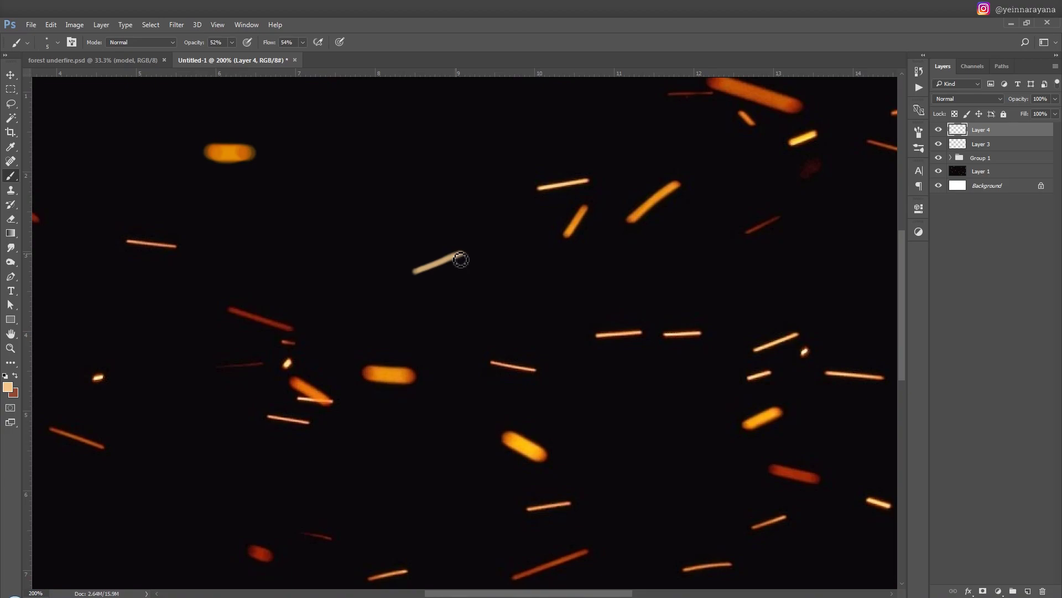
# Try Overlay blending on the new layer and Layer 3, then undo it
pyautogui.click(976, 101)
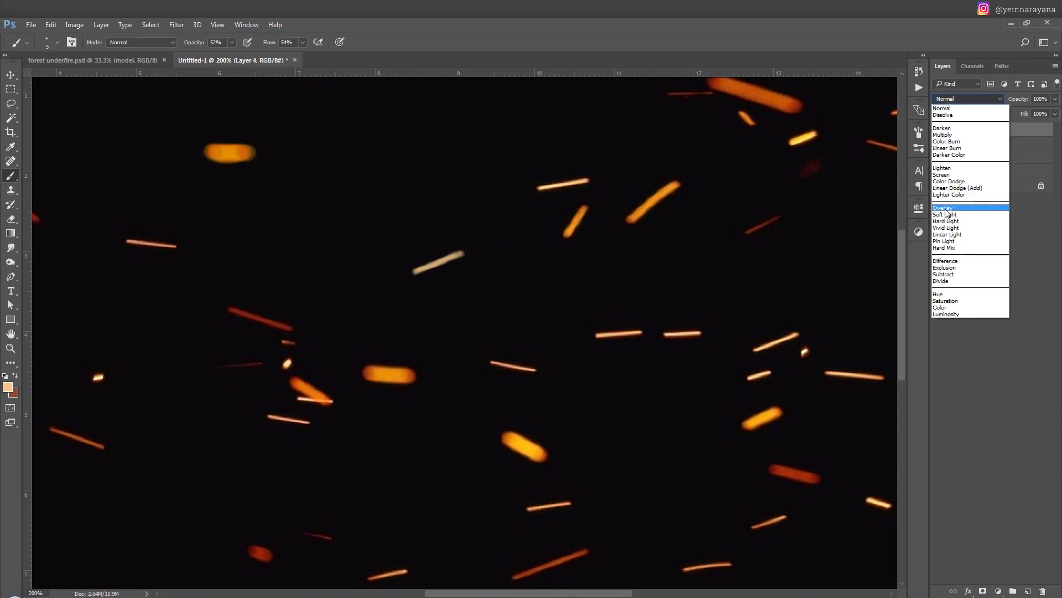
pyautogui.click(945, 206)
pyautogui.click(974, 144)
pyautogui.click(969, 99)
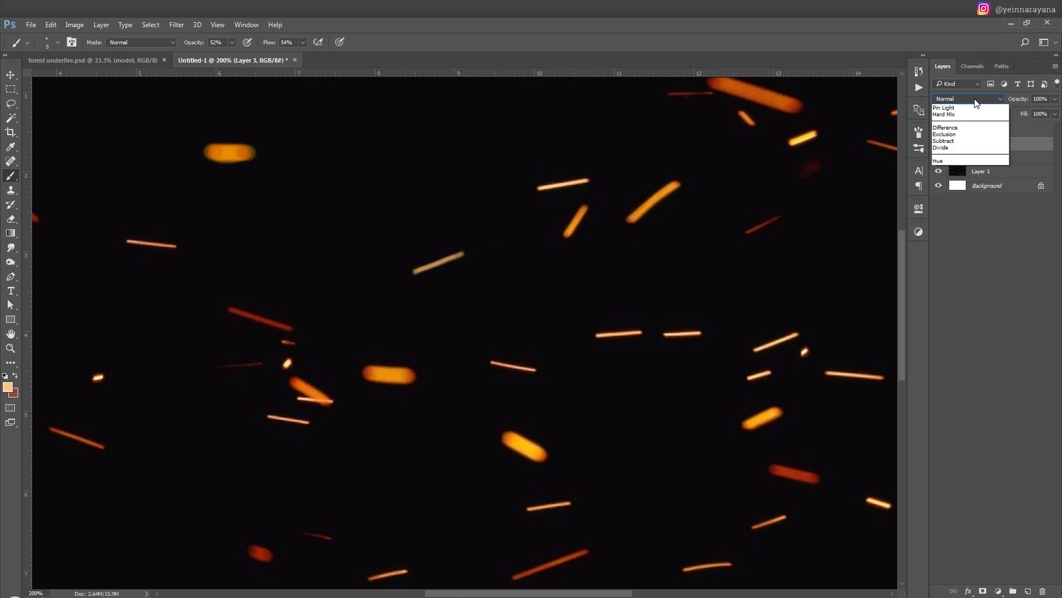
pyautogui.click(949, 210)
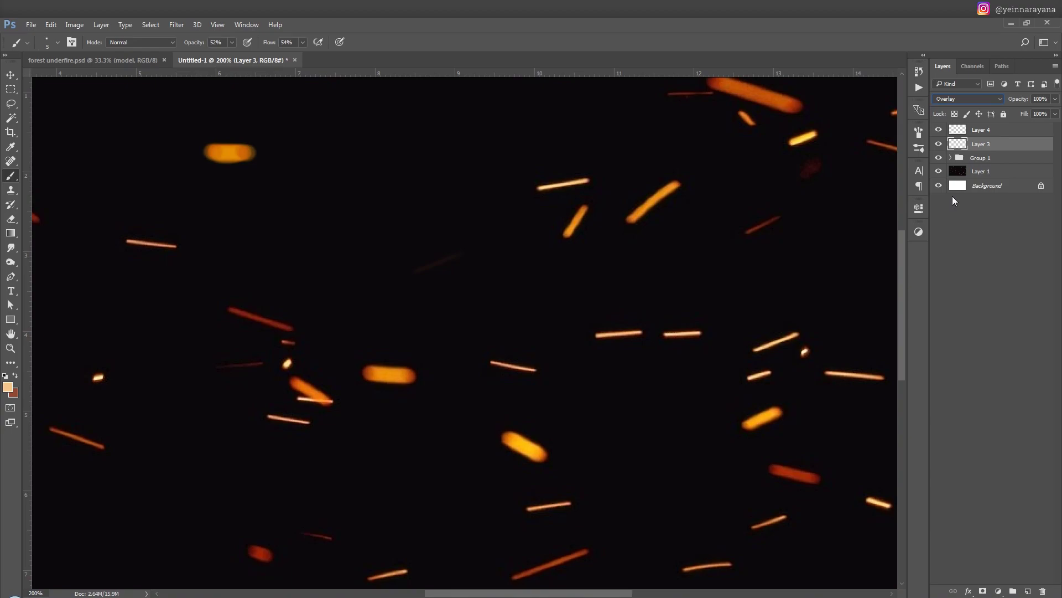
pyautogui.hotkey('ctrl', 'z')
# Duplicate Layer 3 and set the Layer 3 copy to Overlay blending
pyautogui.hotkey('ctrl', 'j')
pyautogui.click(968, 99)
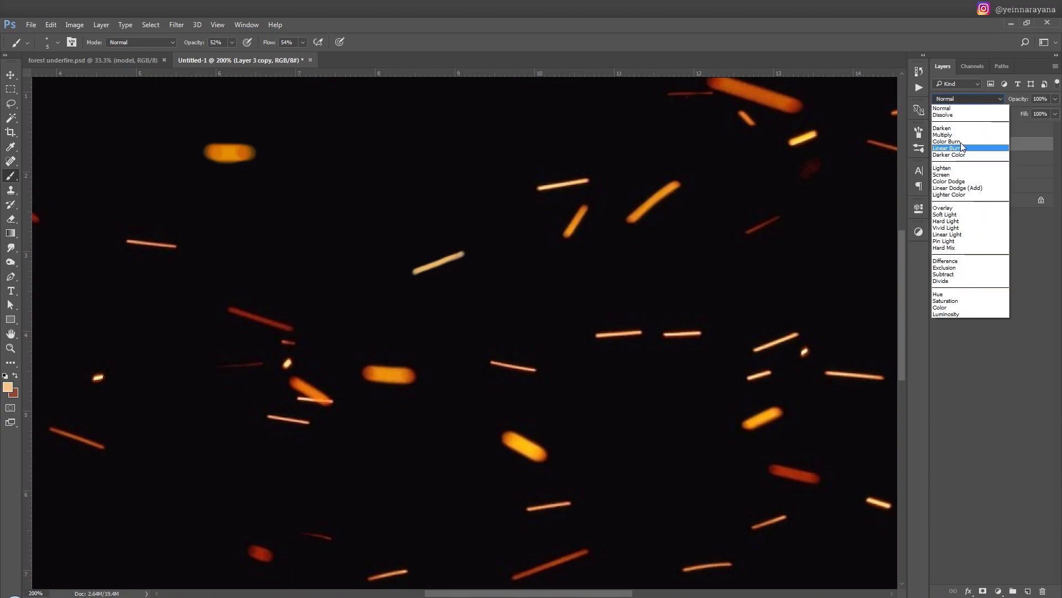
pyautogui.click(949, 208)
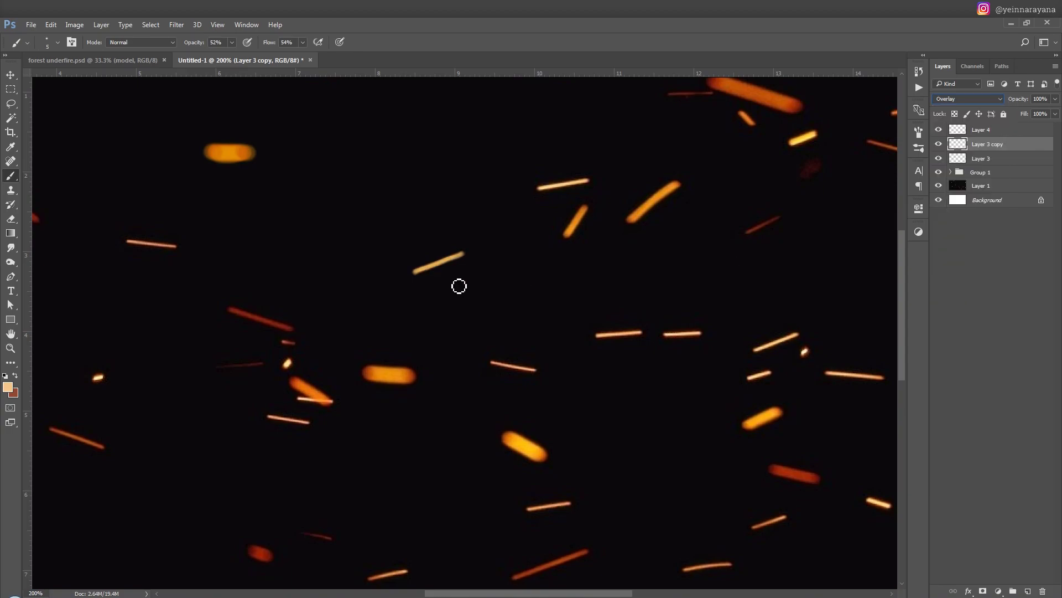
pyautogui.doubleClick(996, 162)
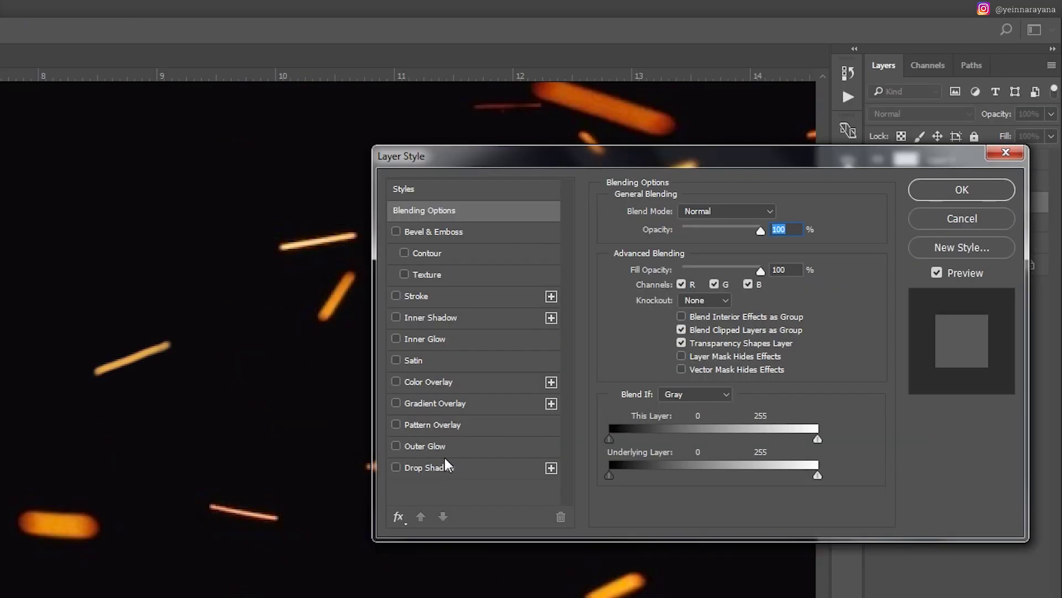
# Add an Outer Glow to Layer 3 using orange sampled from the canvas, at 53% opacity and 8 px size
pyautogui.click(437, 447)
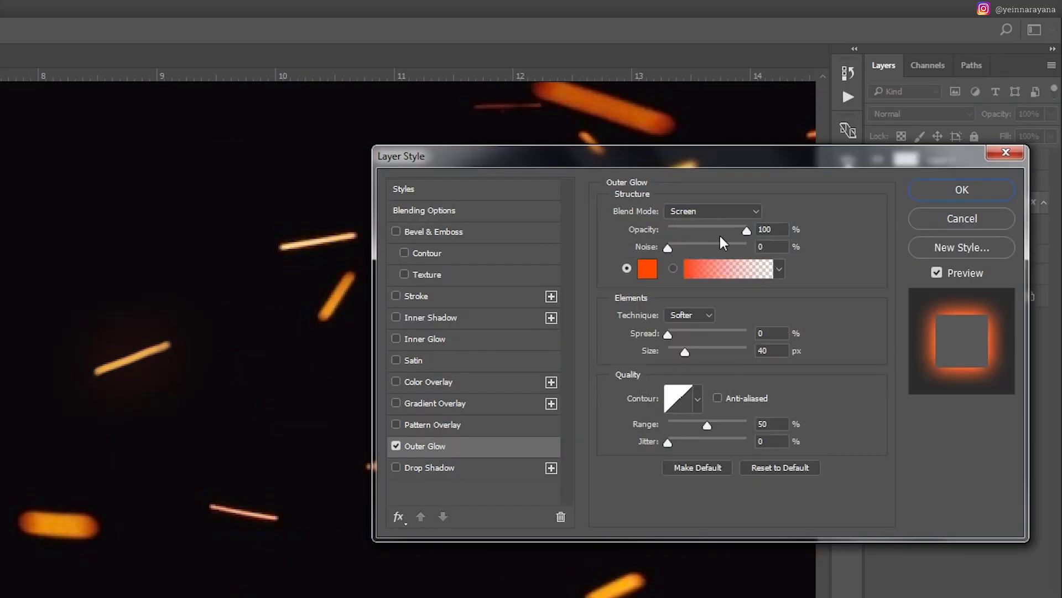
pyautogui.click(647, 270)
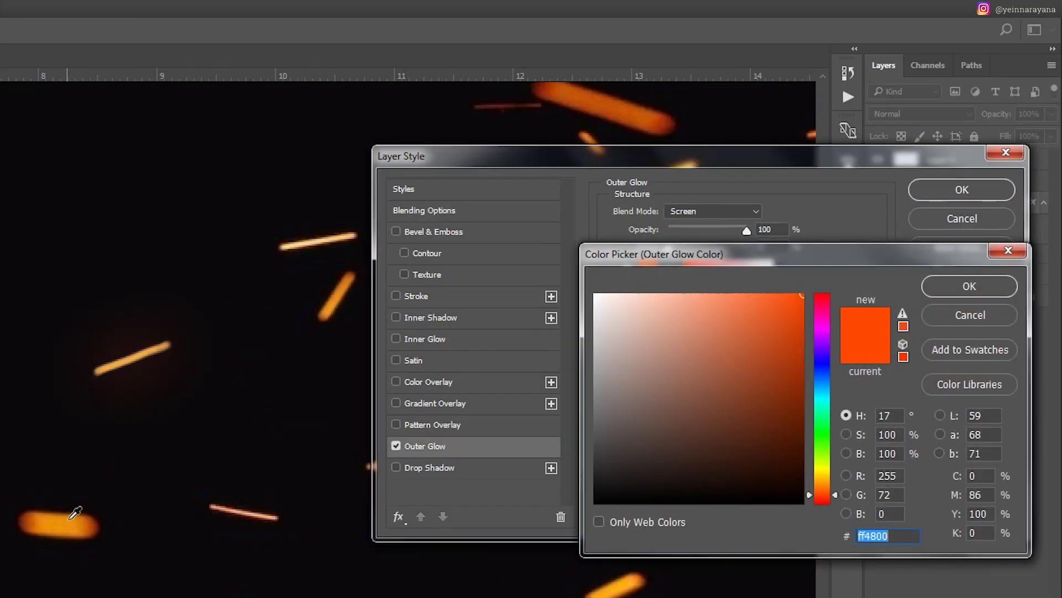
pyautogui.click(70, 519)
pyautogui.click(970, 286)
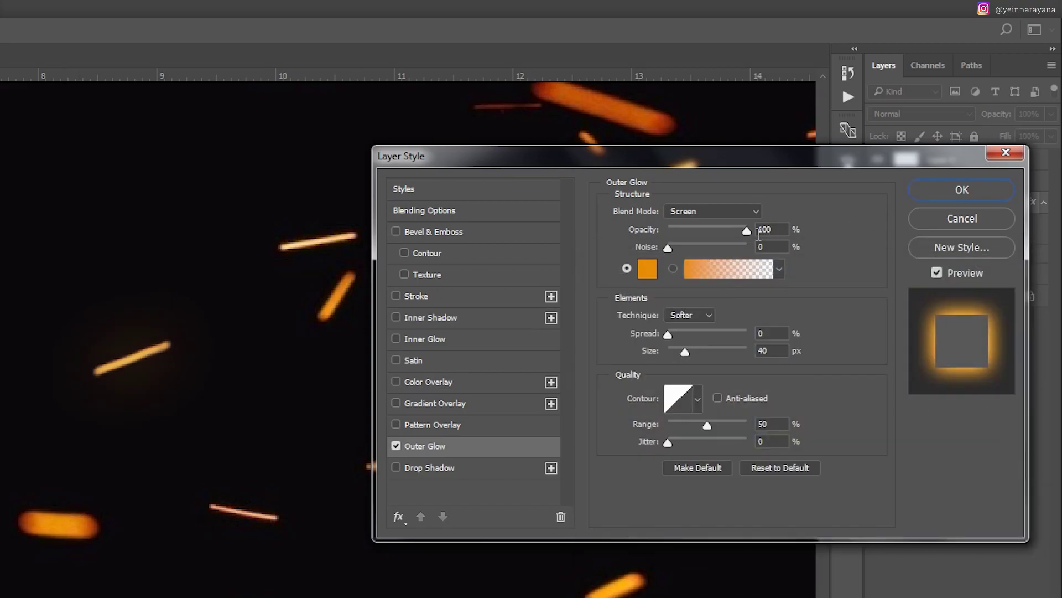
pyautogui.moveTo(746, 230); pyautogui.dragTo(710, 231)
pyautogui.moveTo(685, 352); pyautogui.dragTo(675, 351)
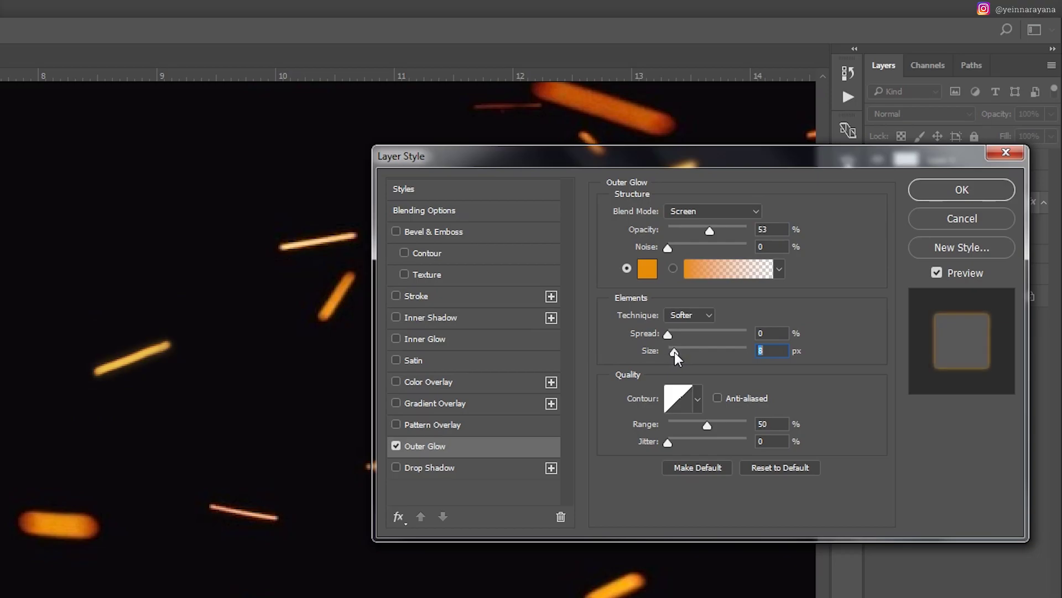
pyautogui.press('Return')
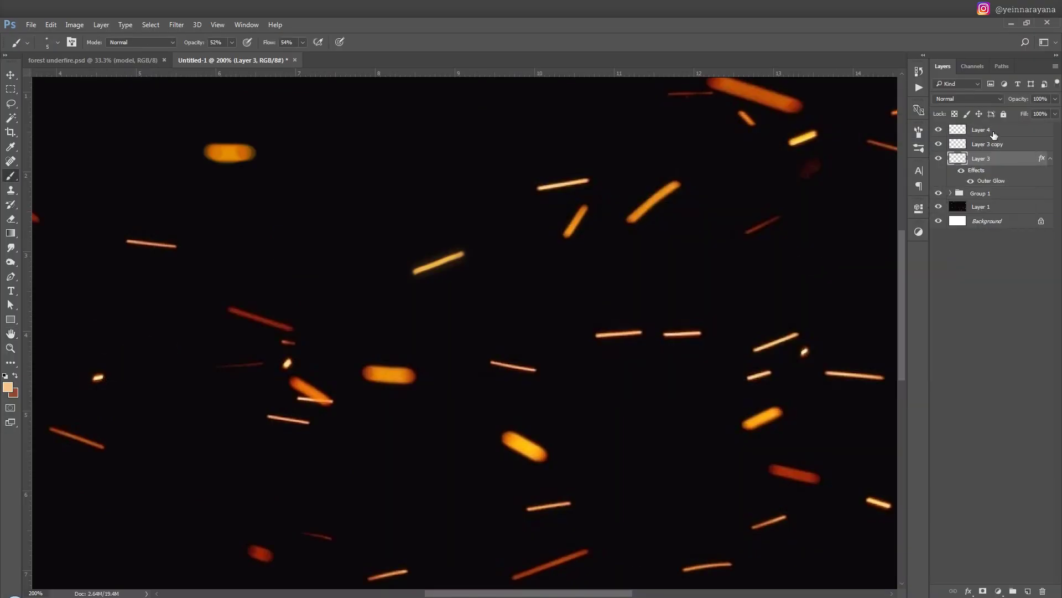
# Group the three new streak layers and name the groups spark model 1 and spark model 2
pyautogui.keyDown('shift'); pyautogui.click(994, 135); pyautogui.keyUp('shift')
pyautogui.hotkey('ctrl', 'g')
pyautogui.doubleClick(977, 142)
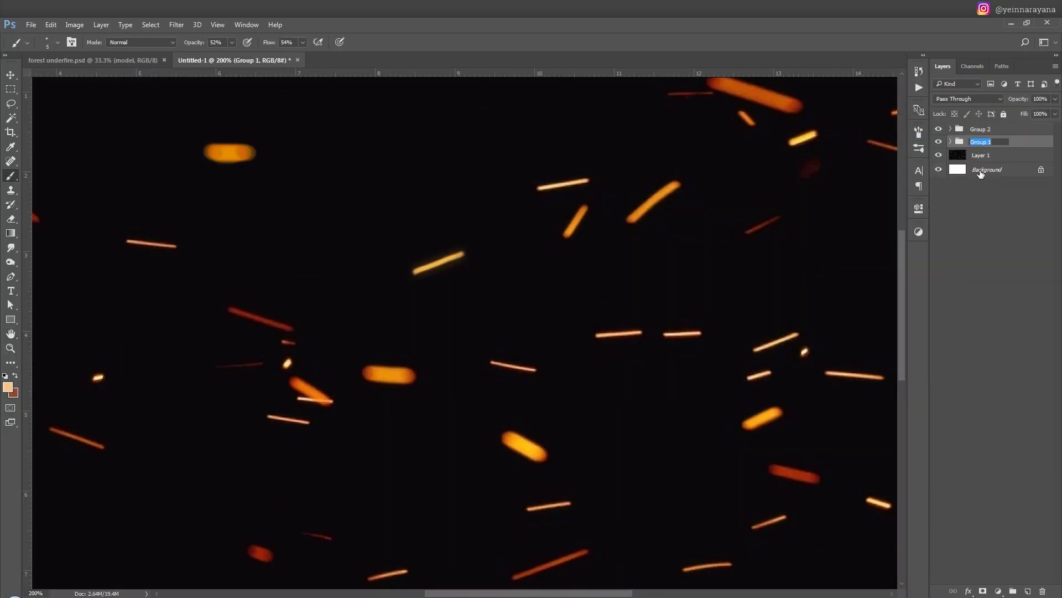
pyautogui.write('spark model')
pyautogui.press('Return')
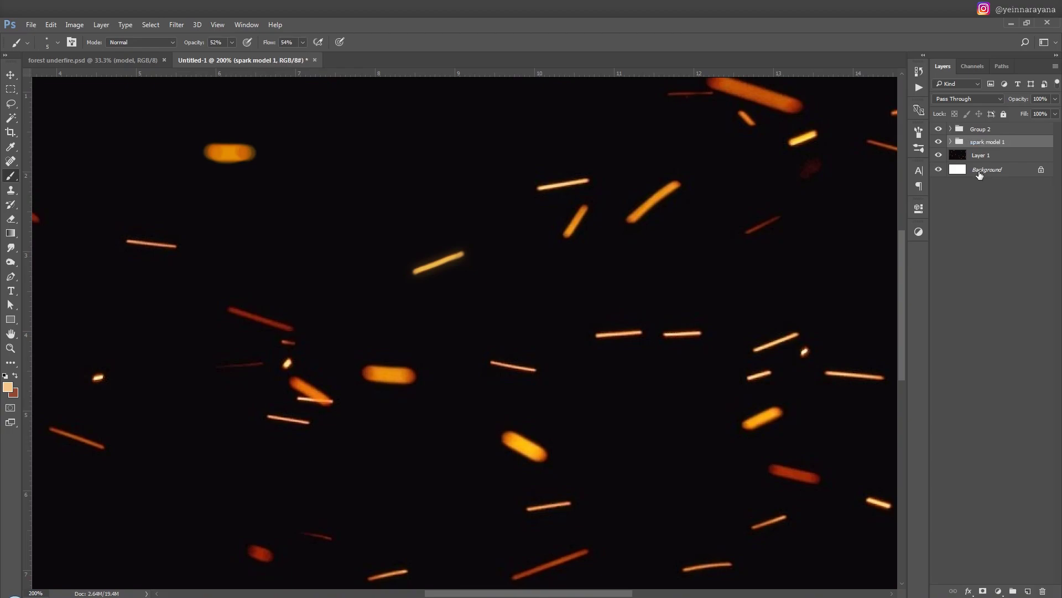
pyautogui.doubleClick(981, 129)
pyautogui.write('spark model')
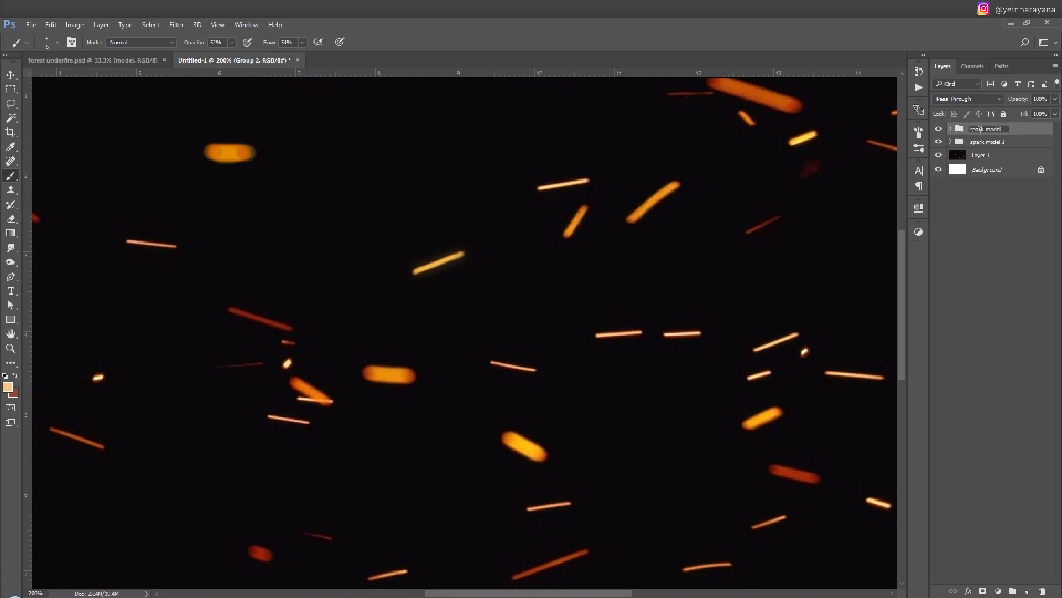
pyautogui.write('2')
pyautogui.press('Return')
# Move the new spark up and left, zoom out, and nudge a spark slightly
pyautogui.press('v')
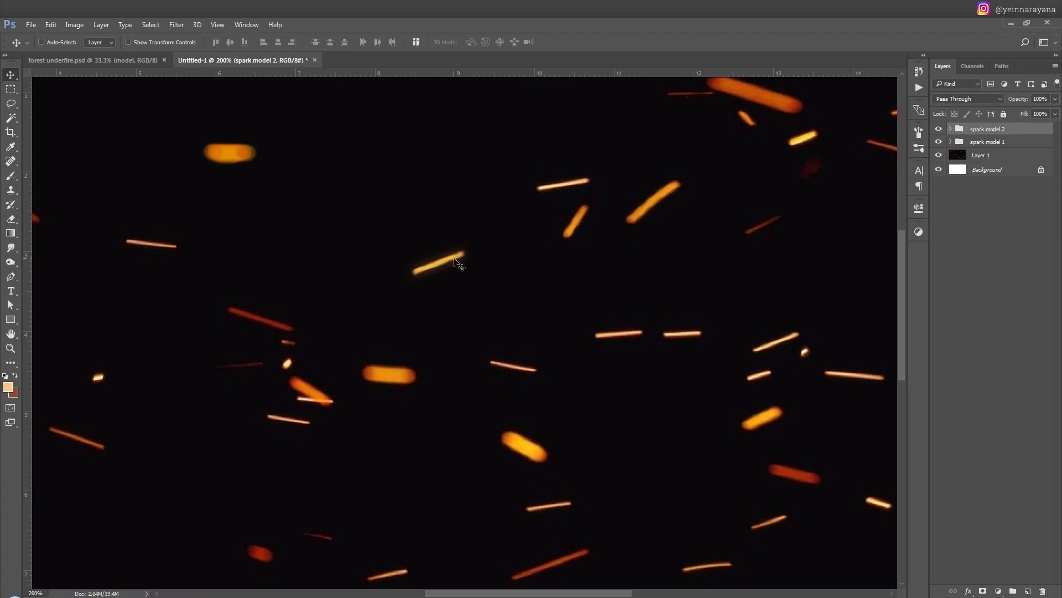
pyautogui.moveTo(462, 268); pyautogui.dragTo(412, 195)
pyautogui.hotkey('ctrl', '-')
pyautogui.hotkey('ctrl', '-')
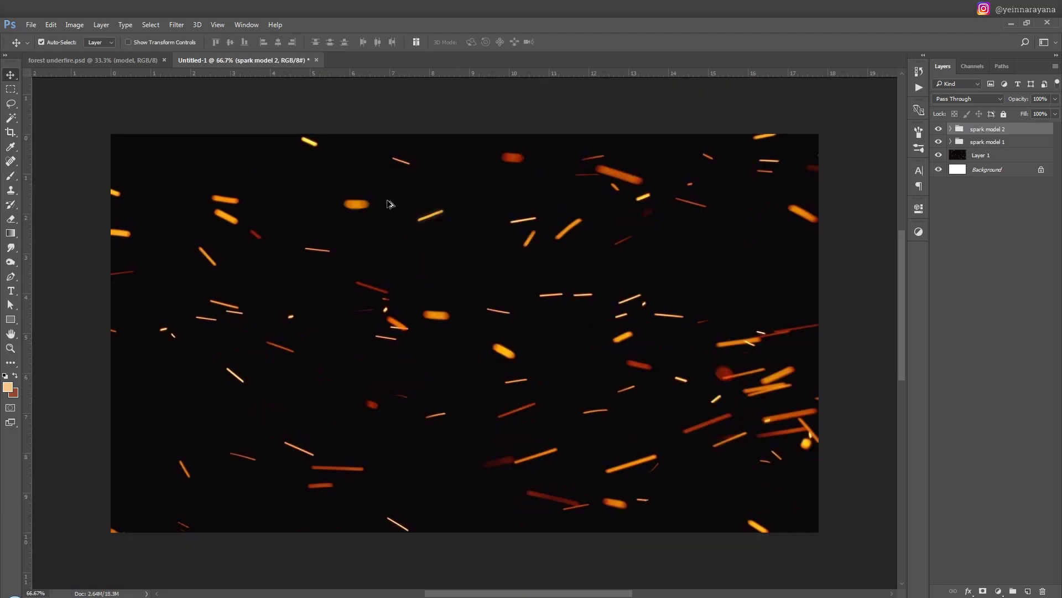
pyautogui.moveTo(463, 271); pyautogui.dragTo(453, 264)
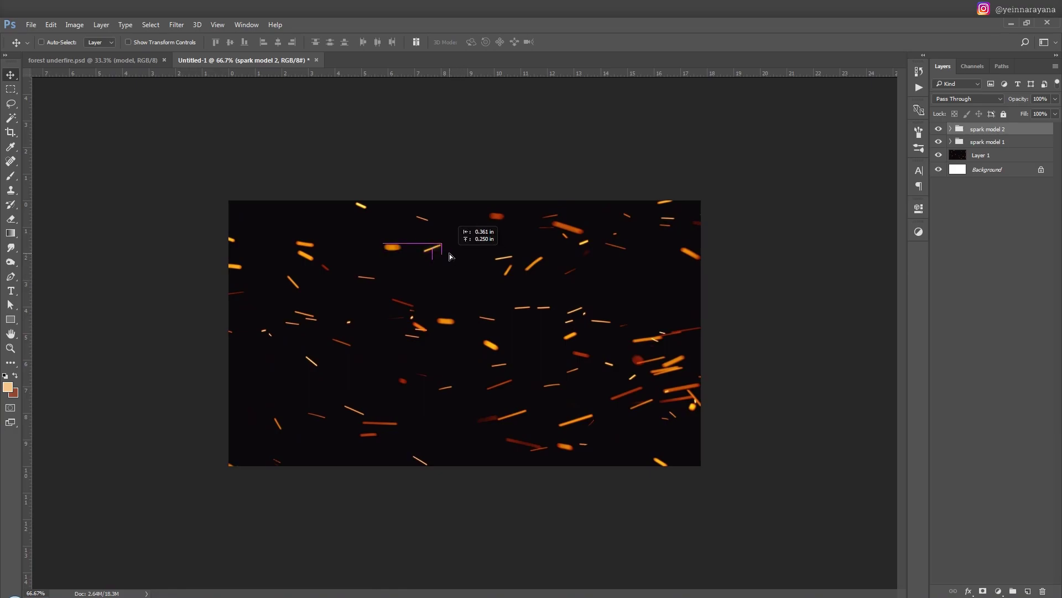
pyautogui.click(985, 142)
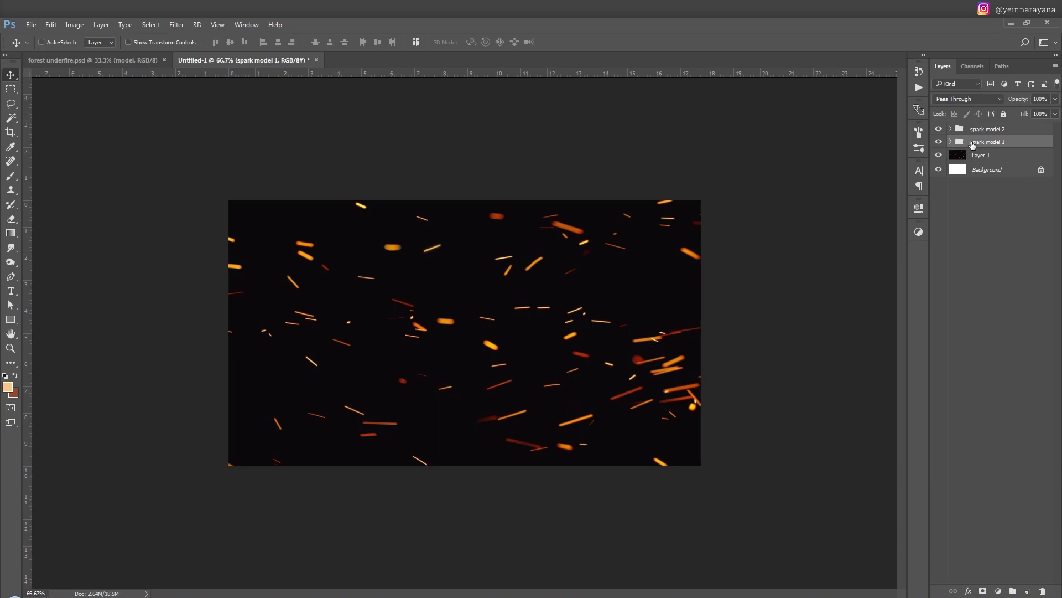
pyautogui.press('ctrl')
# Place a copy of spark model 1 and shift its Layer 2 hue toward red
pyautogui.moveTo(419, 281)
pyautogui.mouseDown()
pyautogui.moveTo(680, 334)
pyautogui.moveTo(578, 328)
pyautogui.mouseUp()
pyautogui.hotkey('ctrl', '+')
pyautogui.click(950, 155)
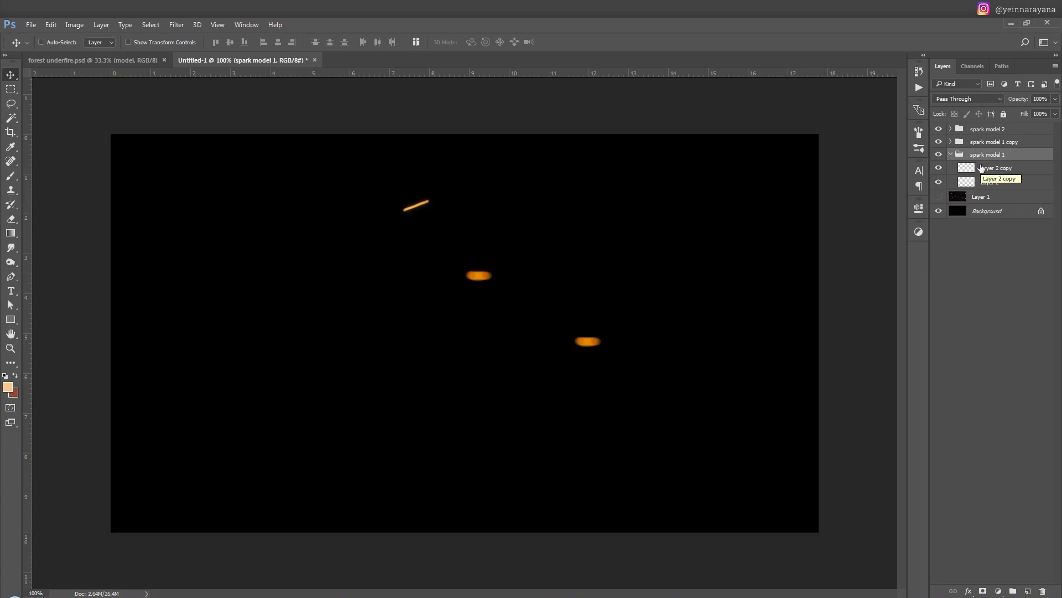
pyautogui.click(990, 182)
pyautogui.hotkey('ctrl', 'u')
pyautogui.moveTo(809, 221); pyautogui.dragTo(810, 270)
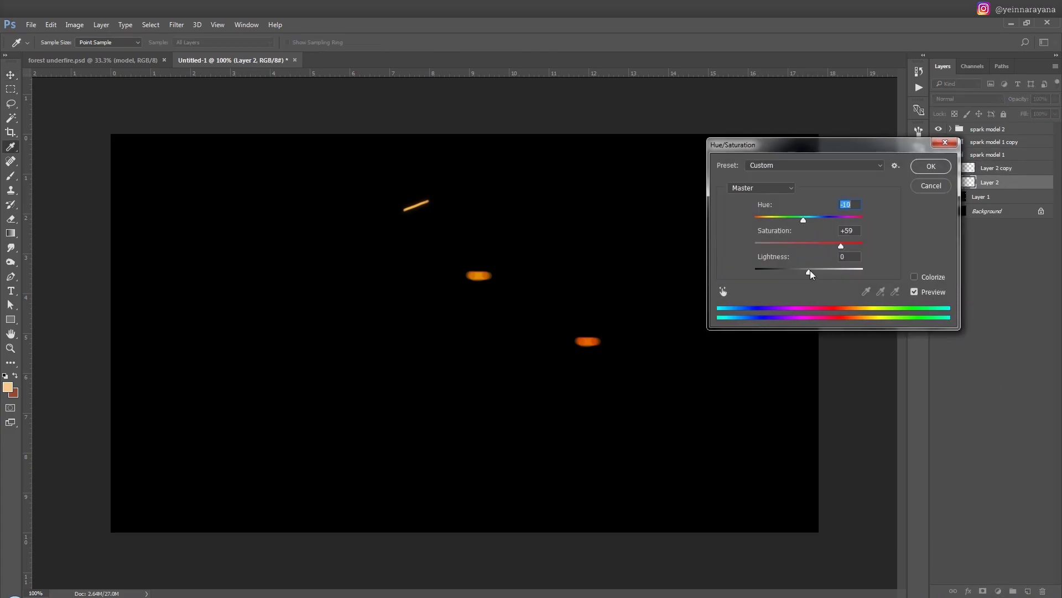
pyautogui.press('Return')
pyautogui.click(963, 154)
# Undo a trial group merge and apply a short Motion Blur to Layer 2
pyautogui.hotkey('ctrl', 'e')
pyautogui.press('e')
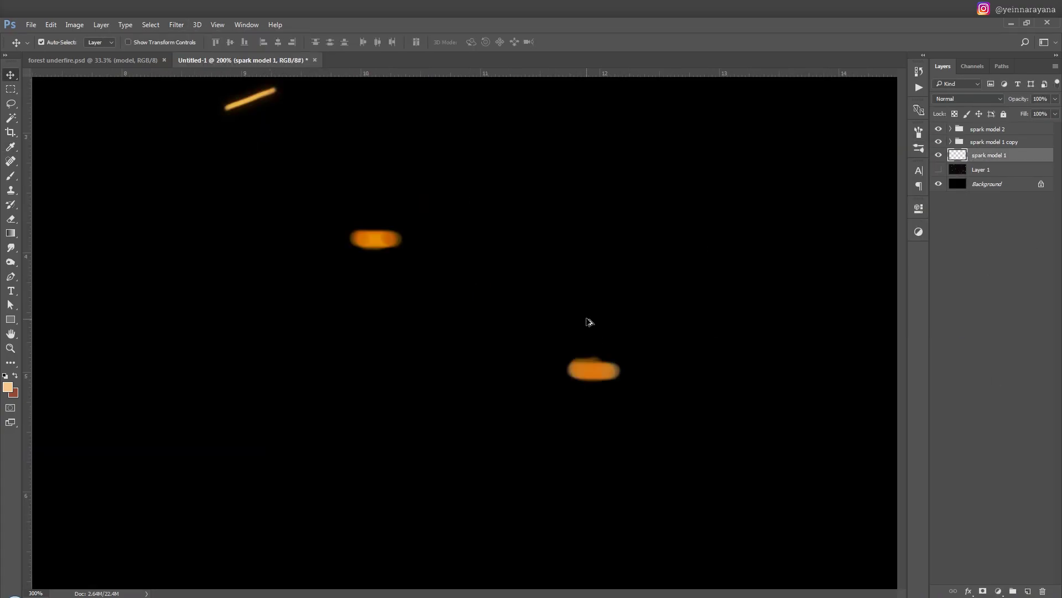
pyautogui.scroll(2, 587, 320)
pyautogui.scroll(-2, 610, 333)
pyautogui.hotkey('ctrl', 'alt', 'z')
pyautogui.click(177, 24)
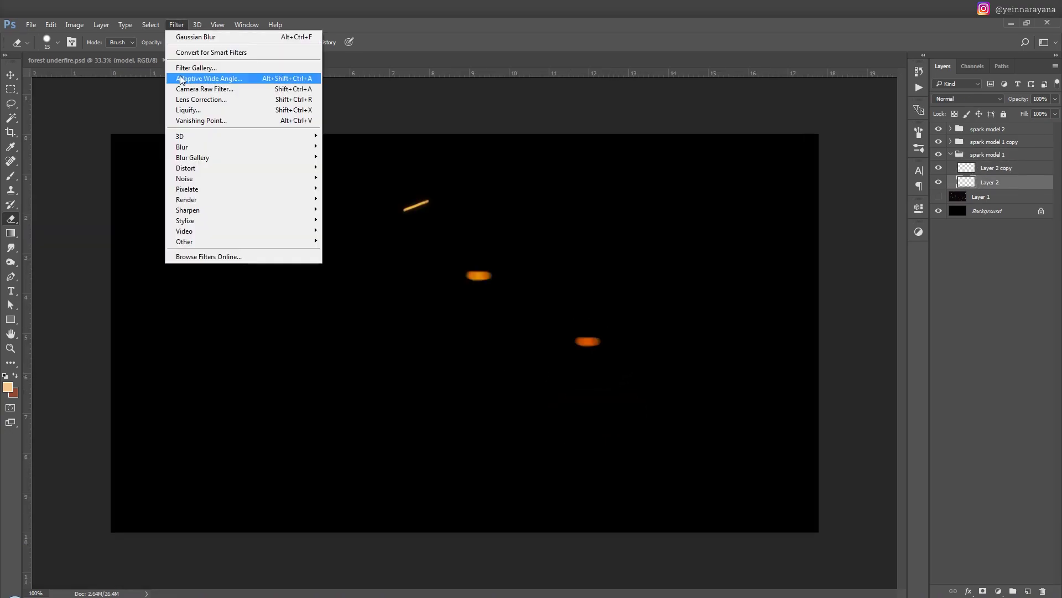
pyautogui.click(354, 209)
pyautogui.write('0')
pyautogui.moveTo(843, 350); pyautogui.dragTo(823, 350)
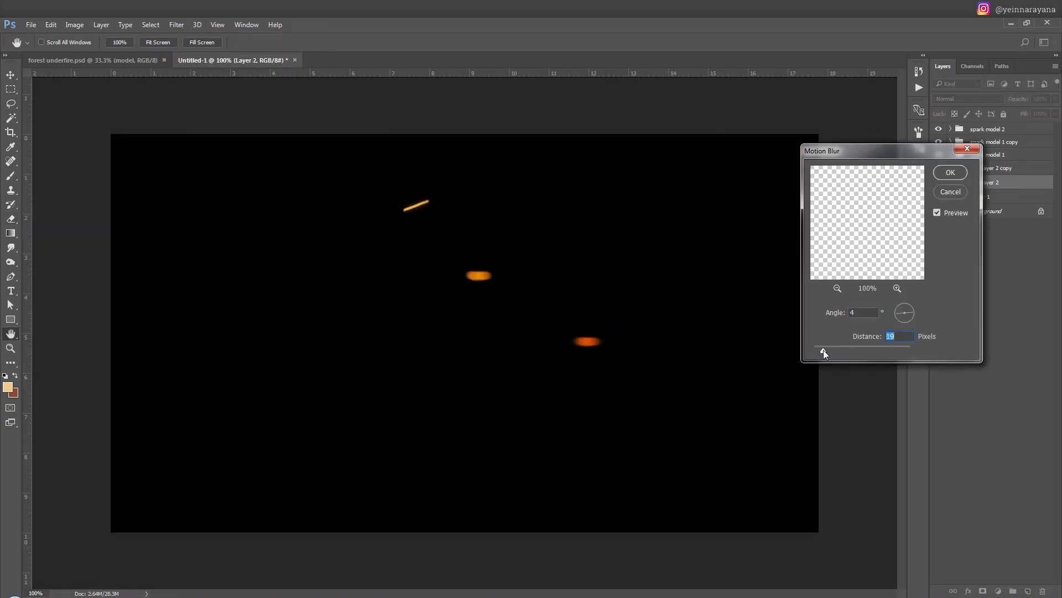
pyautogui.press('Return')
# Reposition the blurred spark and move the spark model 1 group, checking against Layer 1
pyautogui.press('v')
pyautogui.moveTo(582, 279); pyautogui.dragTo(553, 293)
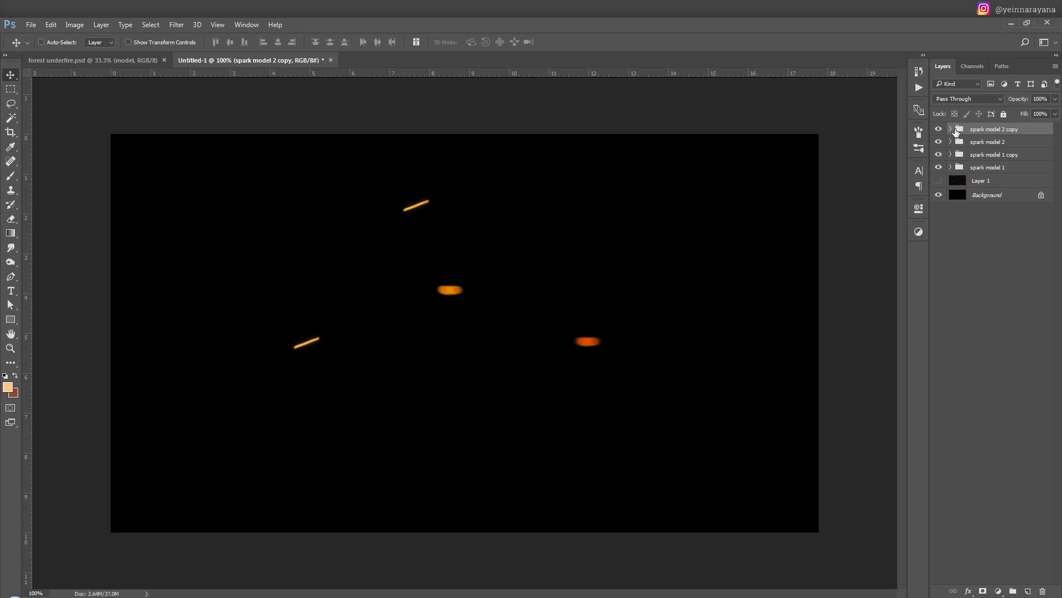
pyautogui.click(950, 129)
pyautogui.click(990, 171)
pyautogui.hotkey('ctrl', 'u')
pyautogui.click(953, 173)
pyautogui.click(939, 245)
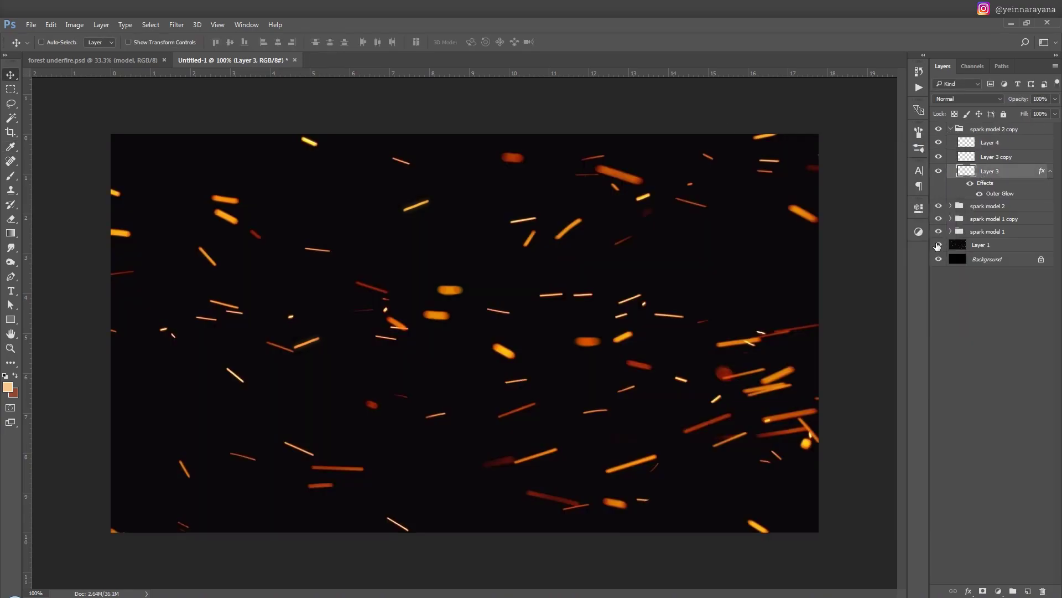
pyautogui.click(951, 129)
pyautogui.moveTo(774, 238)
pyautogui.mouseDown()
pyautogui.moveTo(475, 308)
pyautogui.moveTo(238, 407)
pyautogui.mouseUp()
pyautogui.click(939, 181)
# Place a spark model 1 copy lower left, smudge it sideways, and reposition it
pyautogui.moveTo(524, 484)
pyautogui.mouseDown()
pyautogui.moveTo(509, 322)
pyautogui.moveTo(285, 470)
pyautogui.mouseUp()
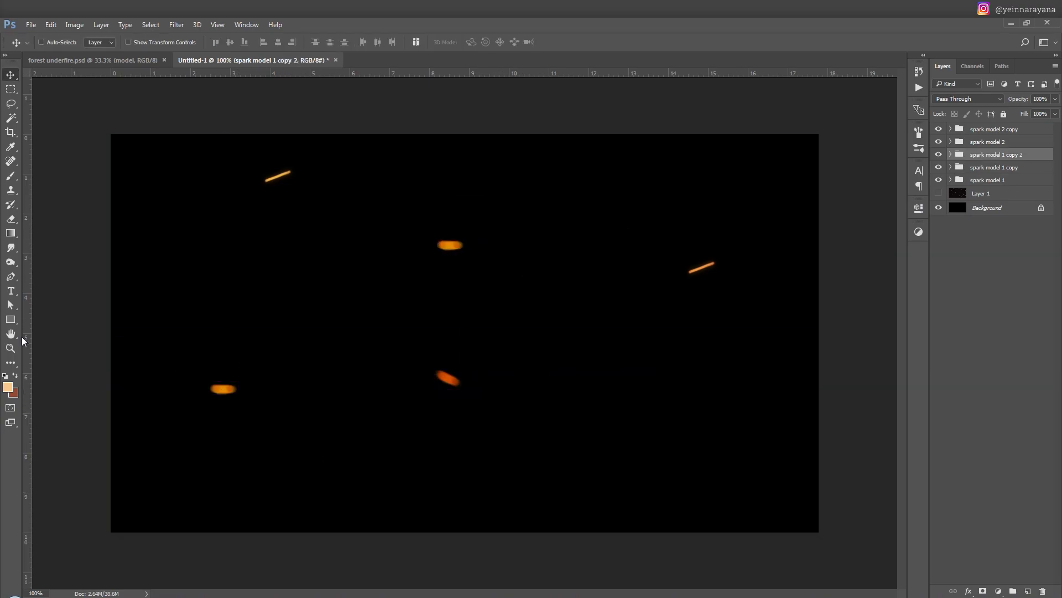
pyautogui.keyDown('ctrl'); pyautogui.click(223, 388); pyautogui.keyUp('ctrl')
pyautogui.press('r')
pyautogui.moveTo(224, 389); pyautogui.dragTo(240, 389)
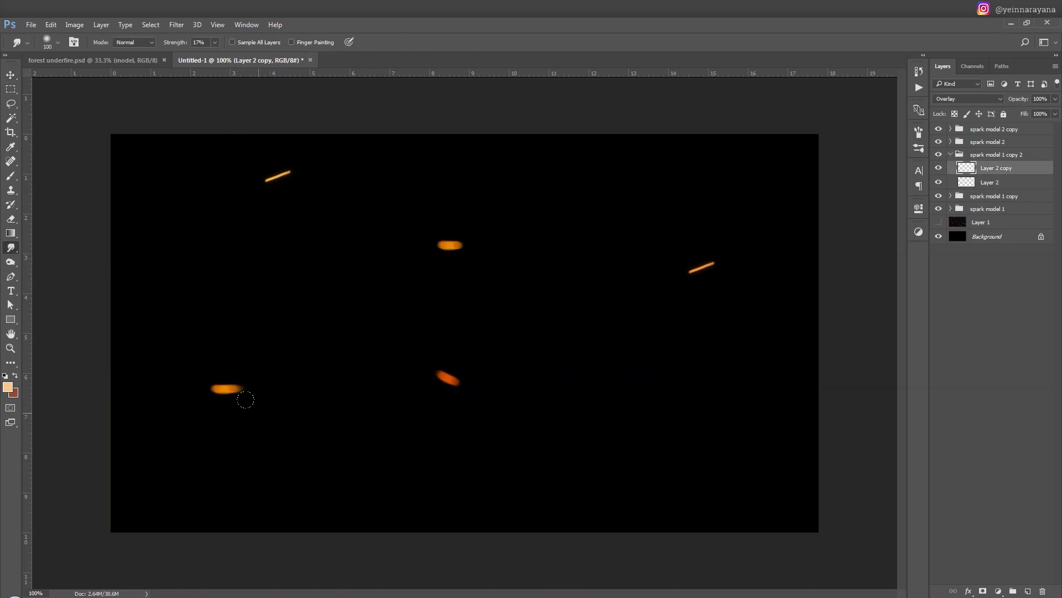
pyautogui.press('v')
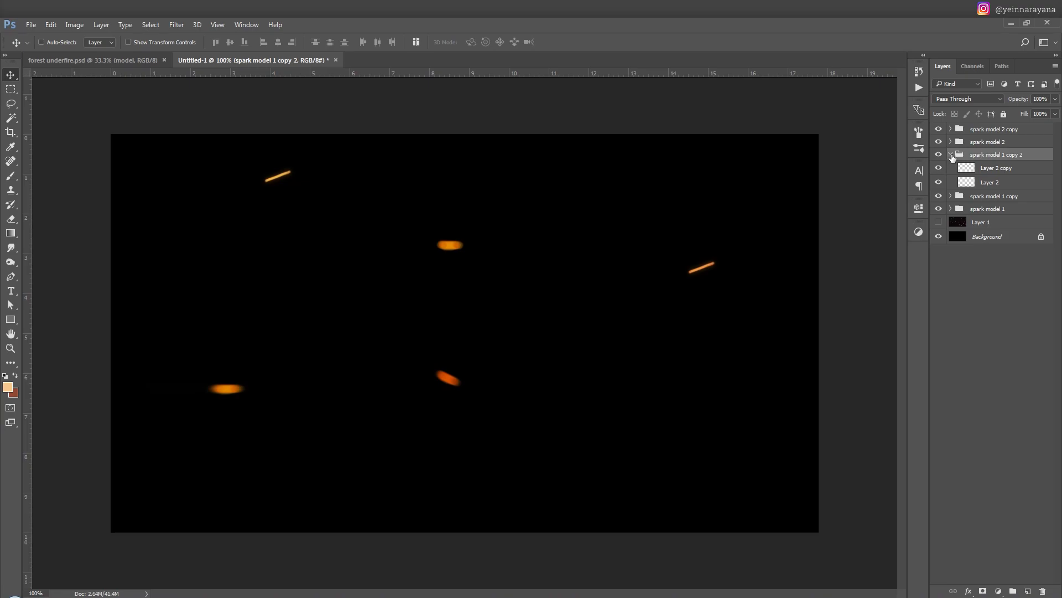
pyautogui.moveTo(255, 465); pyautogui.dragTo(186, 511)
# Place a spark model 2 copy lower right, tweak its hue and saturation, and mask part out
pyautogui.moveTo(702, 267); pyautogui.dragTo(739, 497)
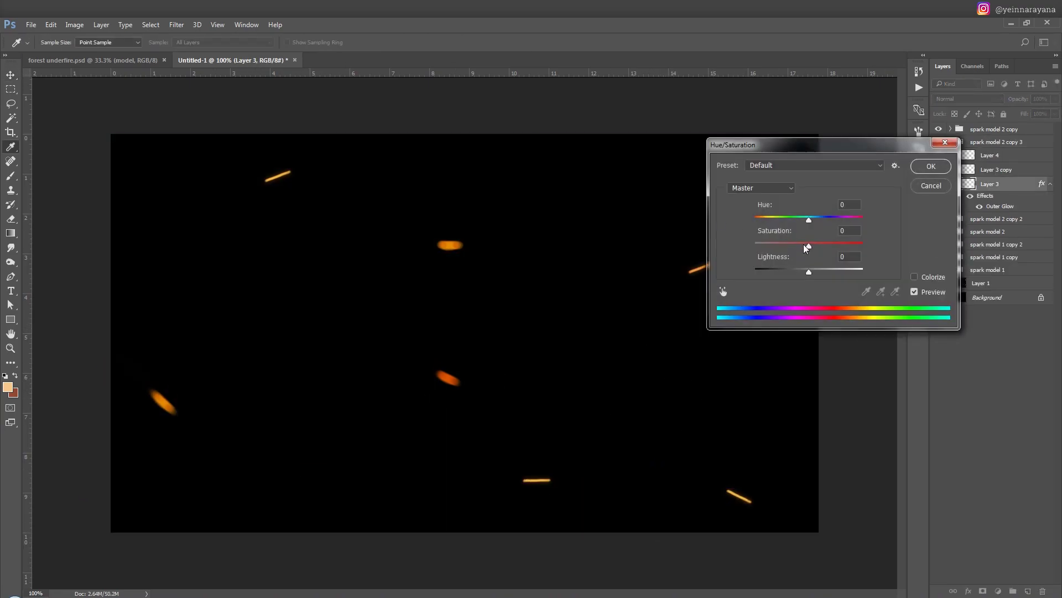
pyautogui.moveTo(807, 245); pyautogui.dragTo(850, 245)
pyautogui.moveTo(809, 217); pyautogui.dragTo(788, 220)
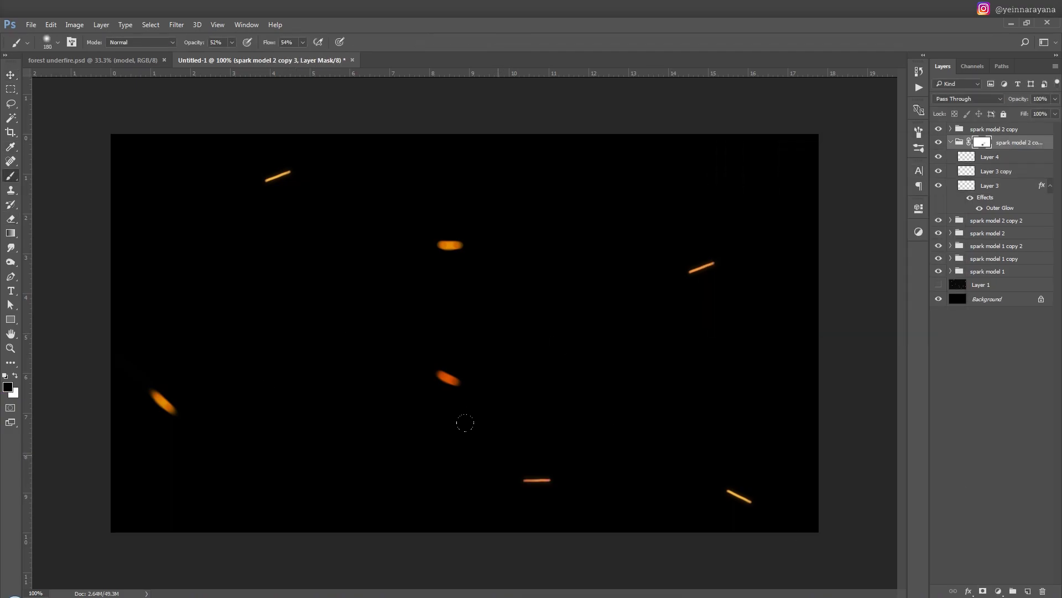
pyautogui.press('v')
pyautogui.moveTo(563, 449)
pyautogui.mouseDown()
pyautogui.moveTo(537, 435)
pyautogui.moveTo(645, 449)
pyautogui.moveTo(402, 317)
pyautogui.moveTo(436, 362)
pyautogui.mouseUp()
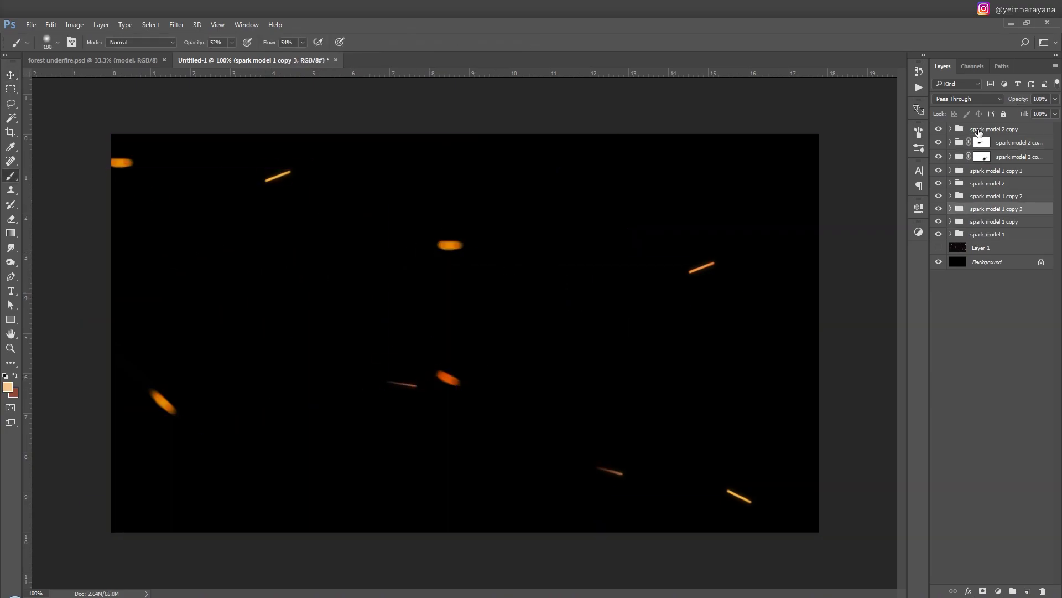
# Dab a soft red glow on the canvas, then add and undo a light-orange core on a new layer
pyautogui.press('x')
pyautogui.scroll(2, 673, 394)
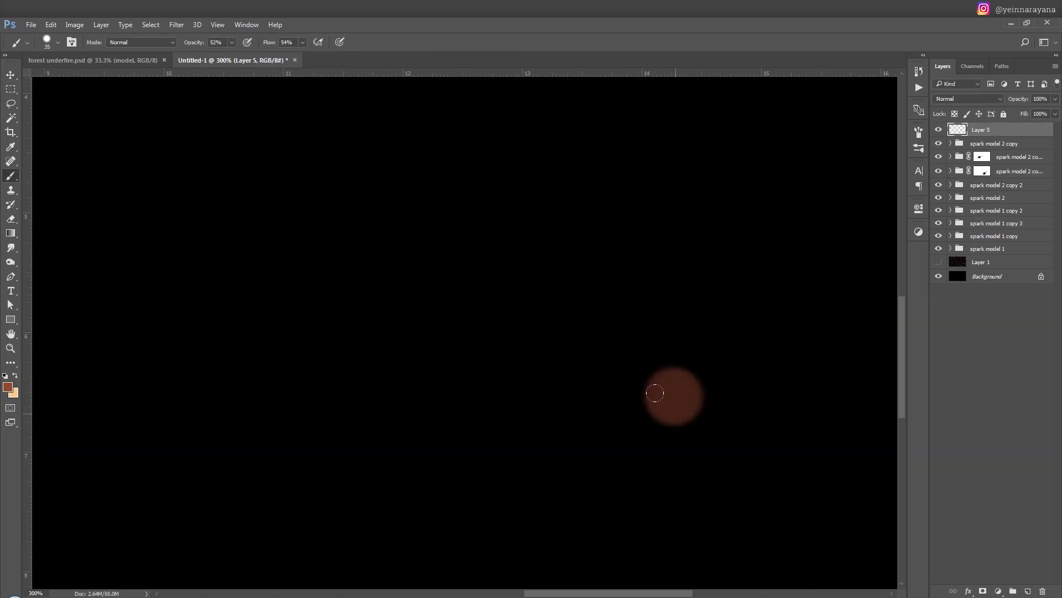
pyautogui.click(630, 336)
pyautogui.hotkey('ctrl', 'shift', 'n')
pyautogui.press('Return')
pyautogui.press('x')
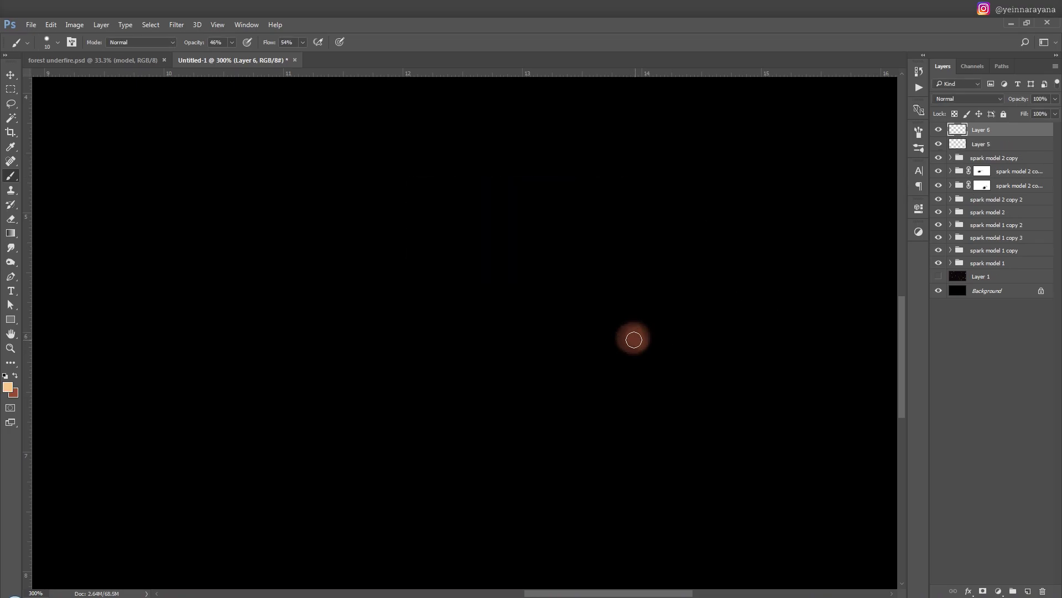
pyautogui.moveTo(634, 337); pyautogui.dragTo(607, 326)
pyautogui.hotkey('ctrl', 'z')
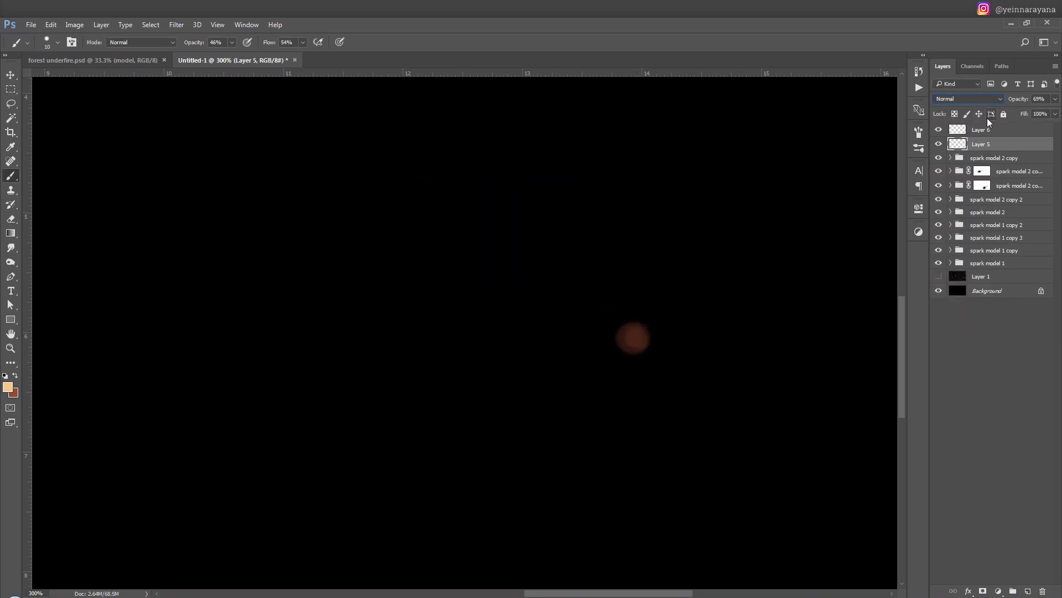
# Paint a larger, brighter orange orb on another new layer set to Screen blending
pyautogui.hotkey('ctrl', 'shift', 'n')
pyautogui.press('Return')
pyautogui.moveTo(636, 338); pyautogui.dragTo(653, 338)
pyautogui.press(']')
pyautogui.click(968, 98)
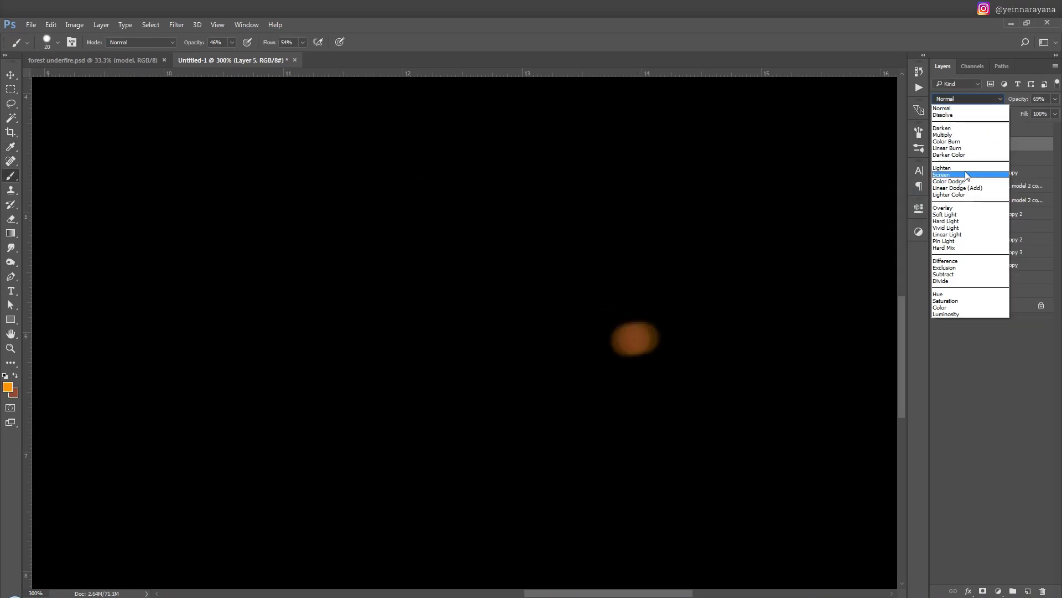
pyautogui.click(967, 175)
# Add Layer 8 with a salmon background colour, and group the glow layers into Group 1
pyautogui.hotkey('ctrl', 'shift', 'alt', 'n')
pyautogui.click(13, 393)
pyautogui.click(1005, 214)
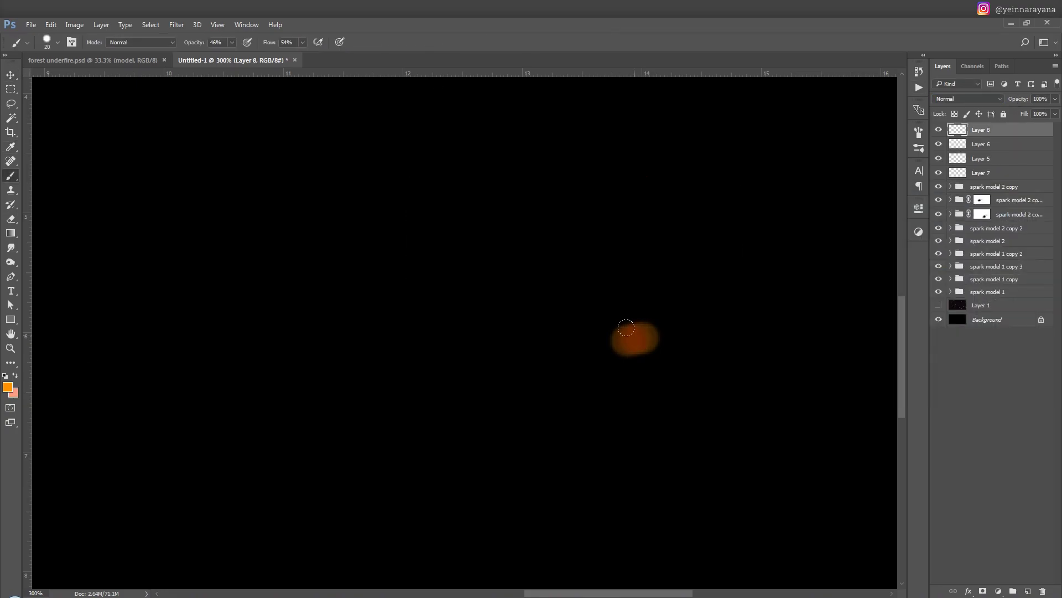
pyautogui.keyDown('shift'); pyautogui.click(981, 173); pyautogui.keyUp('shift')
pyautogui.hotkey('ctrl', 'g')
pyautogui.press('v')
pyautogui.hotkey('ctrl', '1')
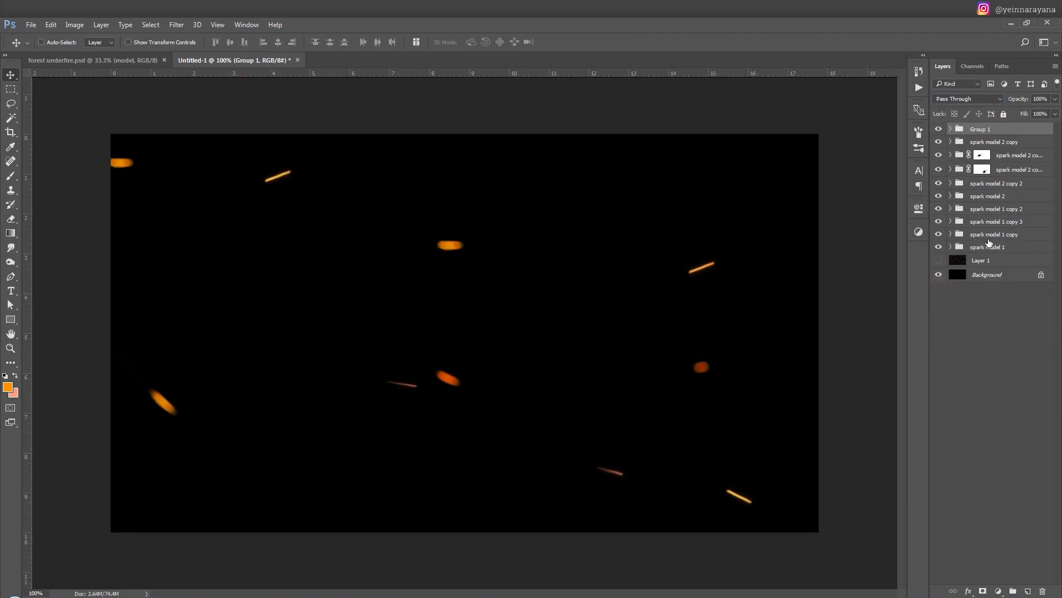
# Duplicate spark groups to the canvas bottom, top, lower left and right edge
pyautogui.click(989, 242)
pyautogui.moveTo(450, 245); pyautogui.dragTo(321, 526)
pyautogui.moveTo(450, 244); pyautogui.dragTo(650, 138)
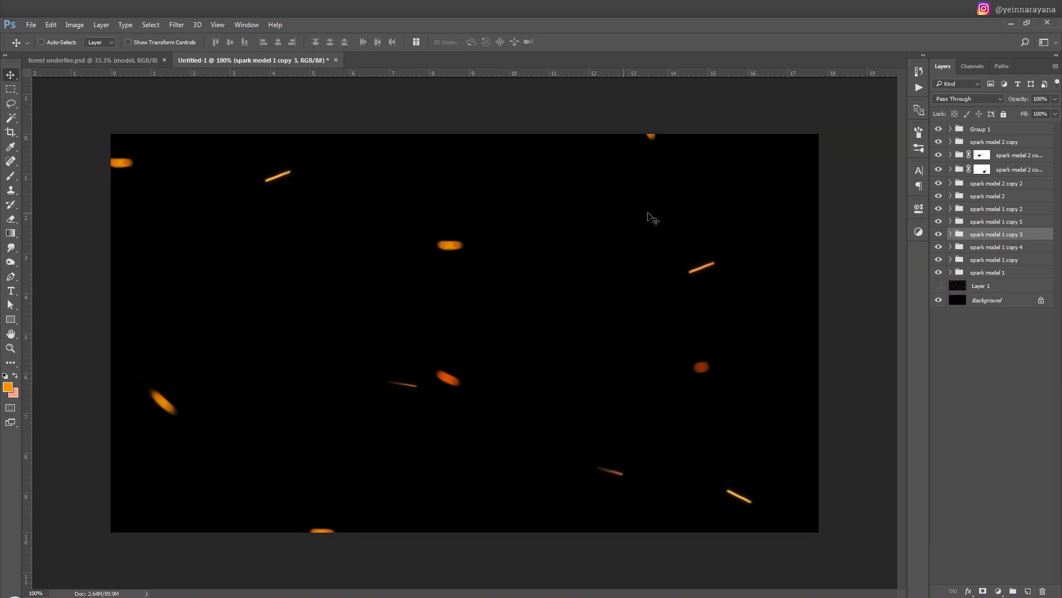
pyautogui.moveTo(648, 218); pyautogui.dragTo(355, 463)
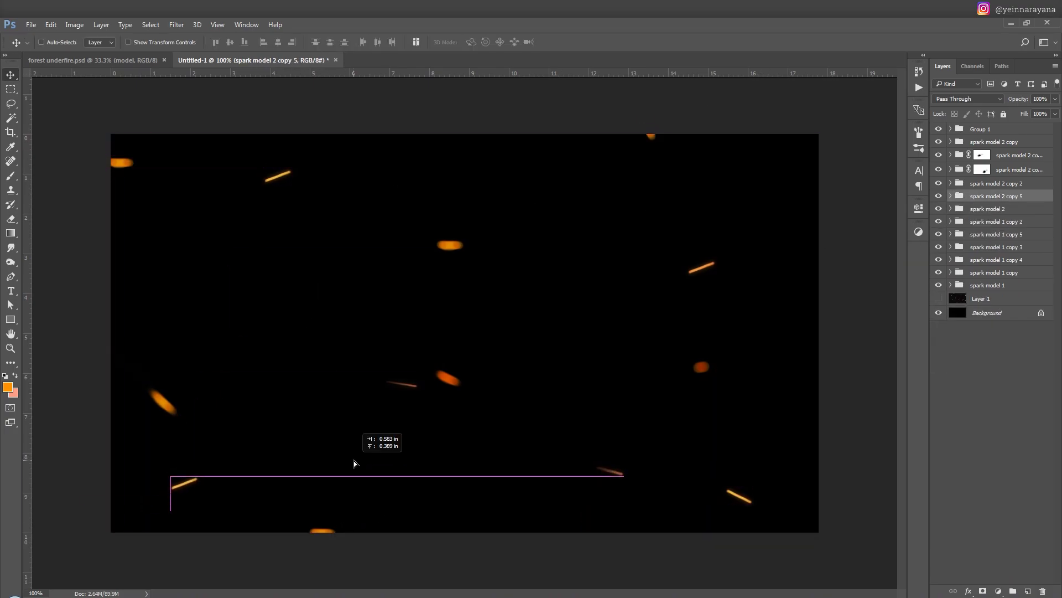
pyautogui.moveTo(227, 464); pyautogui.dragTo(741, 290)
# Select the masked group's mask and reset the colours to black and white
pyautogui.click(950, 170)
pyautogui.press('b')
pyautogui.press('d')
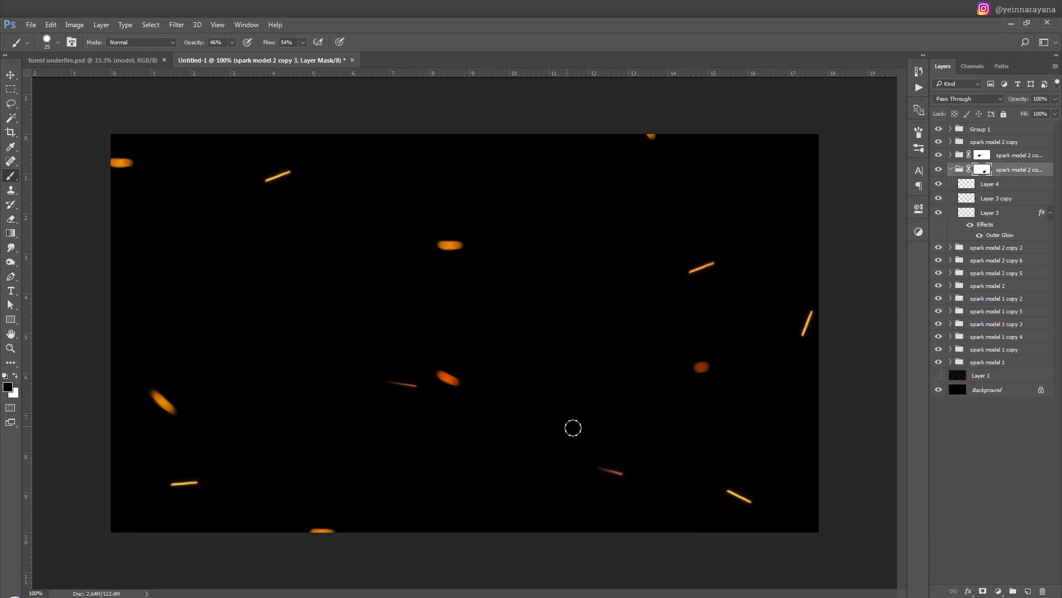
pyautogui.press('v')
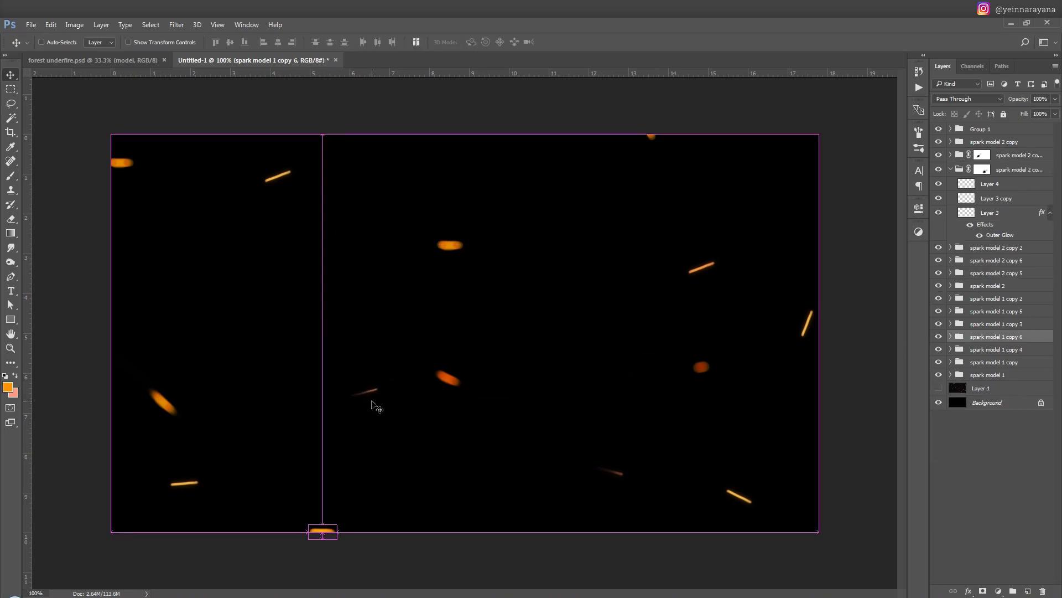
# Place spark copies mid-left and at the left edge, then select Layer 3 in spark model 2 copy 7
pyautogui.moveTo(374, 407); pyautogui.dragTo(465, 383)
pyautogui.moveTo(184, 482); pyautogui.dragTo(124, 277)
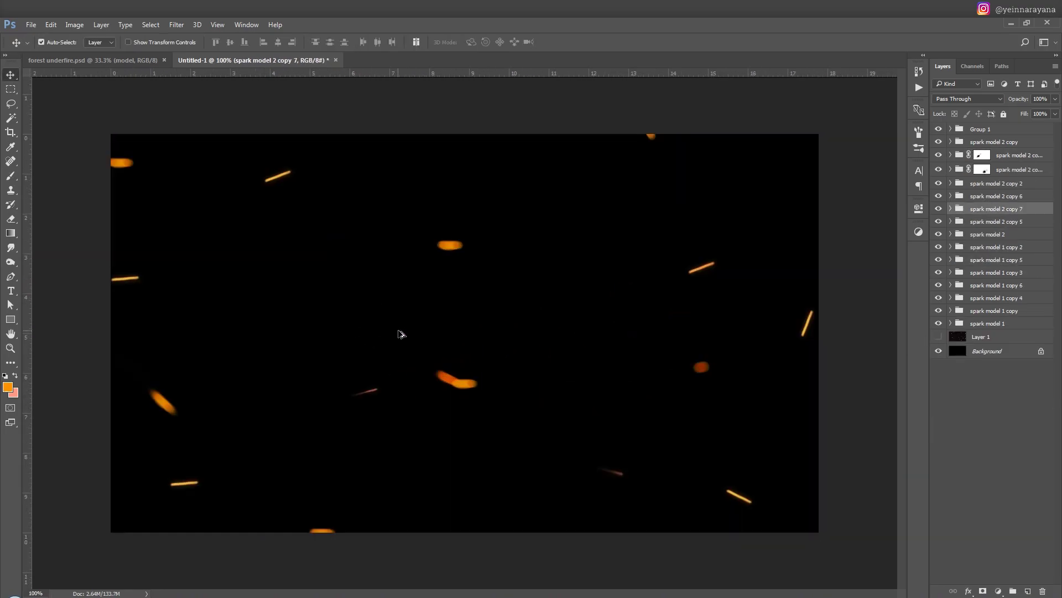
pyautogui.click(951, 208)
pyautogui.click(990, 251)
# Recolour the spark with Hue/Saturation, save the document under a new name, and zoom out
pyautogui.hotkey('ctrl', 'u')
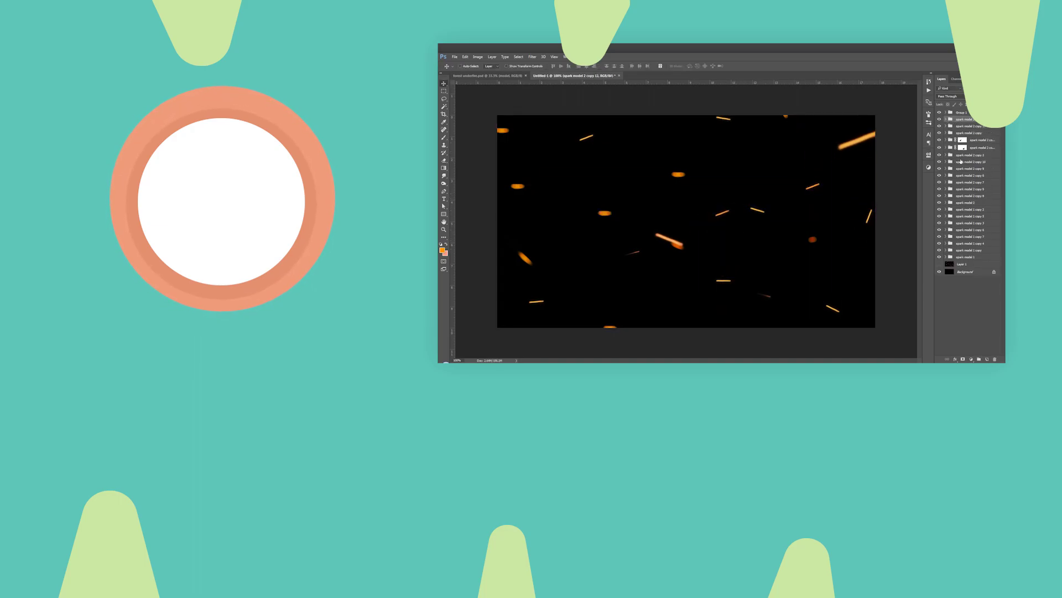
pyautogui.click(455, 56)
pyautogui.click(468, 131)
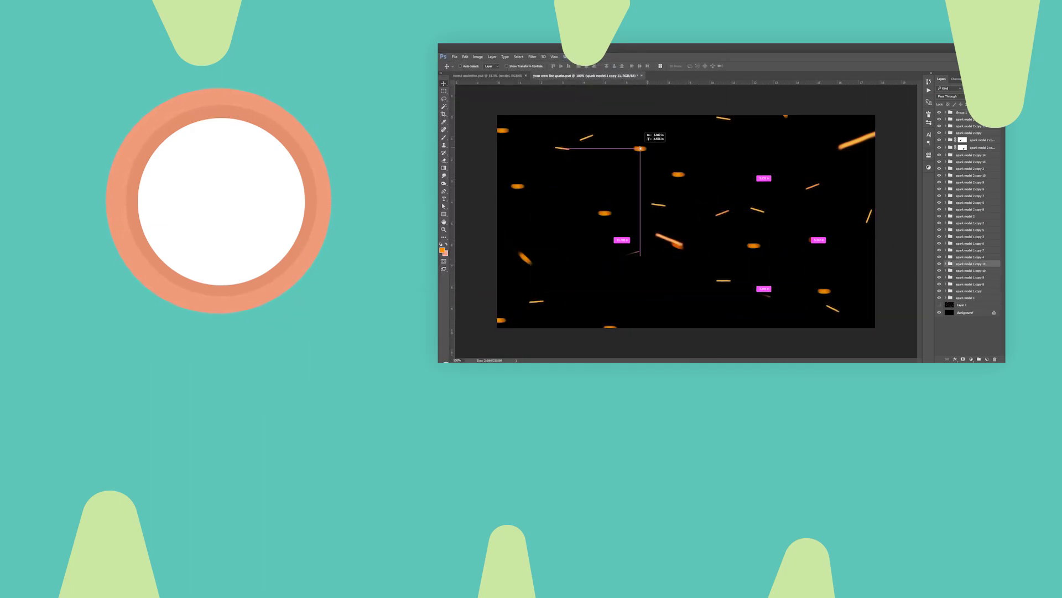
pyautogui.hotkey('ctrl', '-')
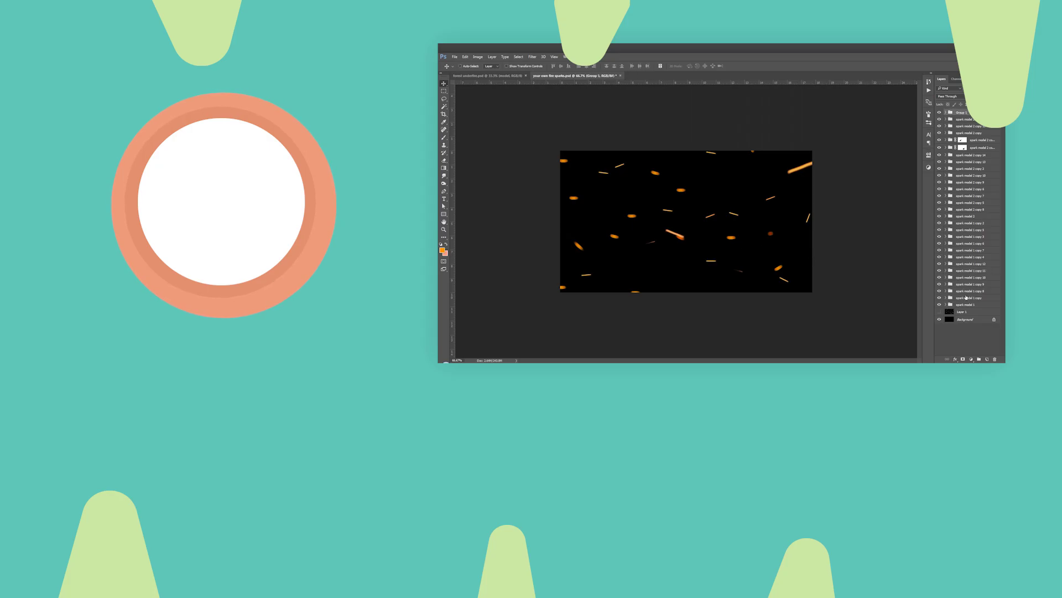